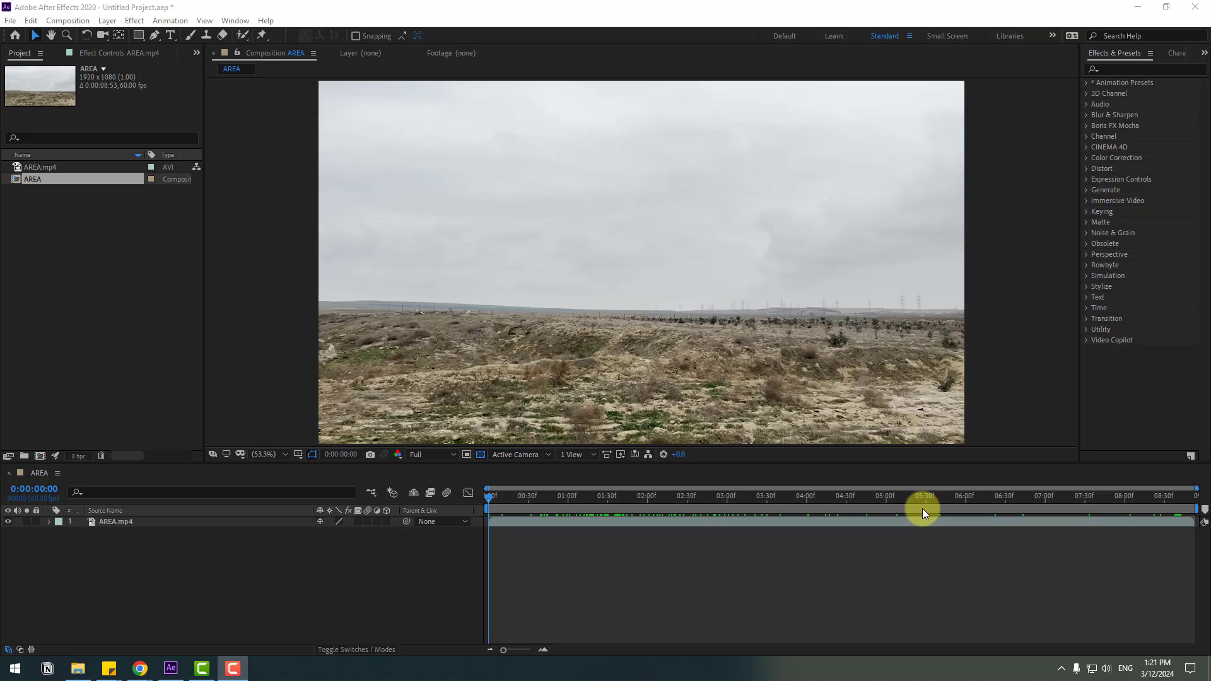
- Find the 3D Camera Tracker with a '3d ca' search and apply it to AREA.mp4
click(1125, 67)
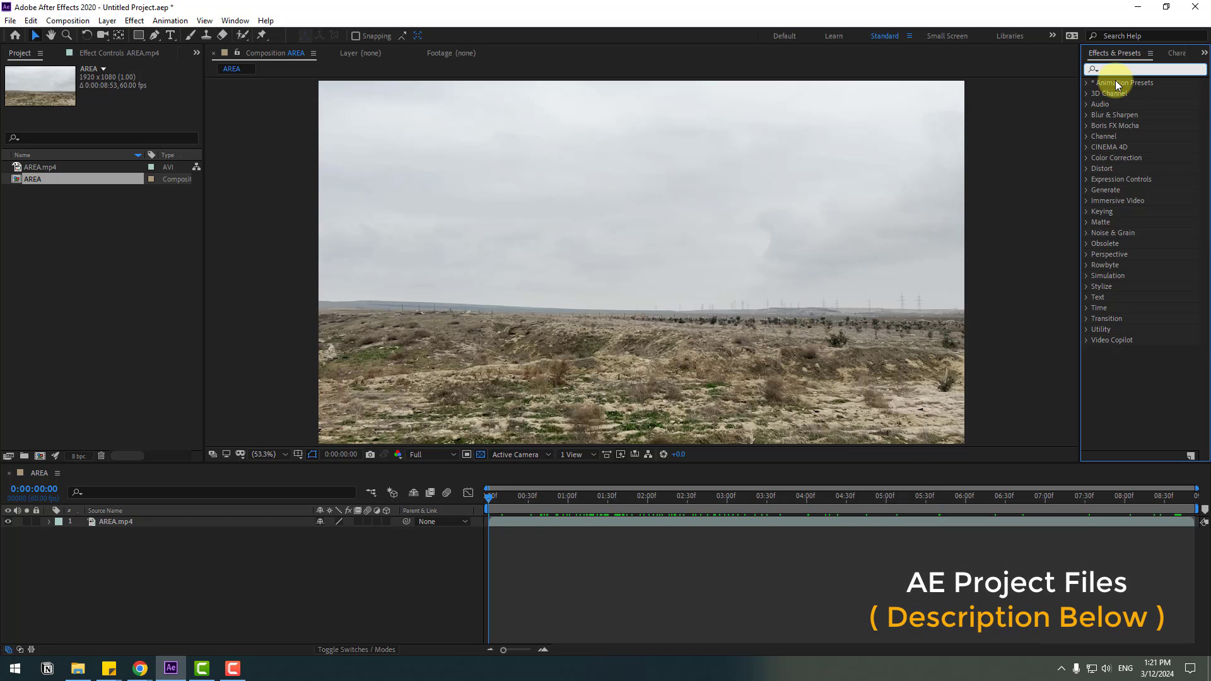
text(3d ca)
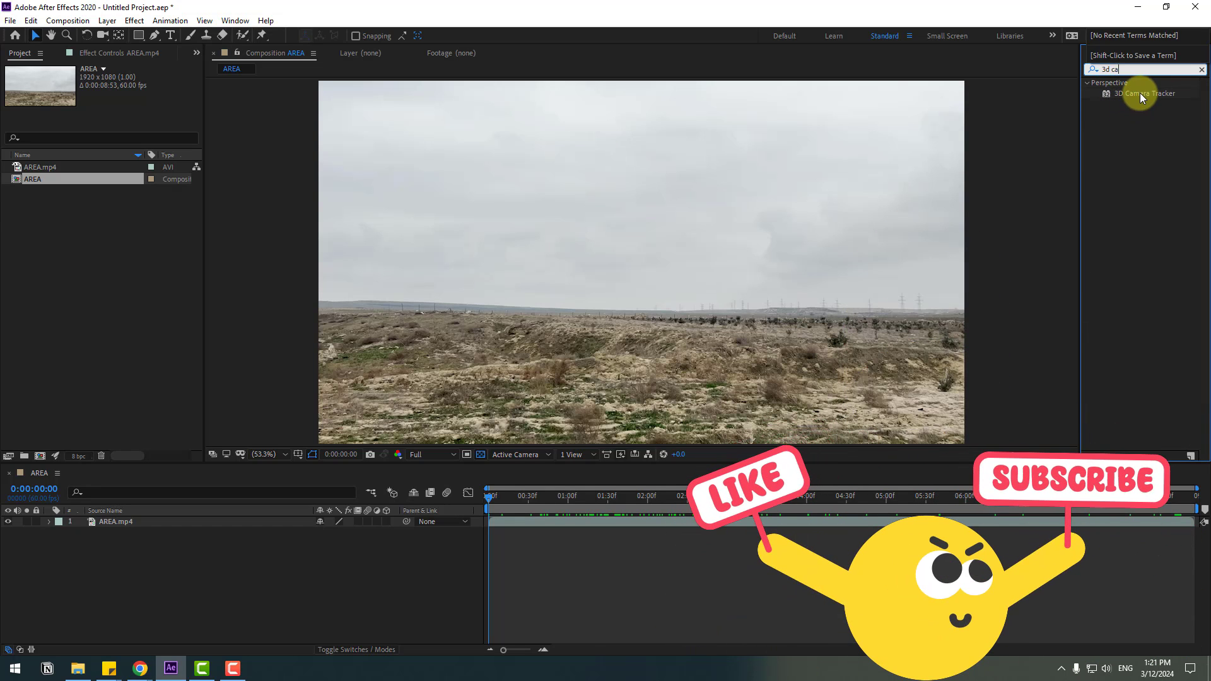
drag(1140, 93, 107, 521)
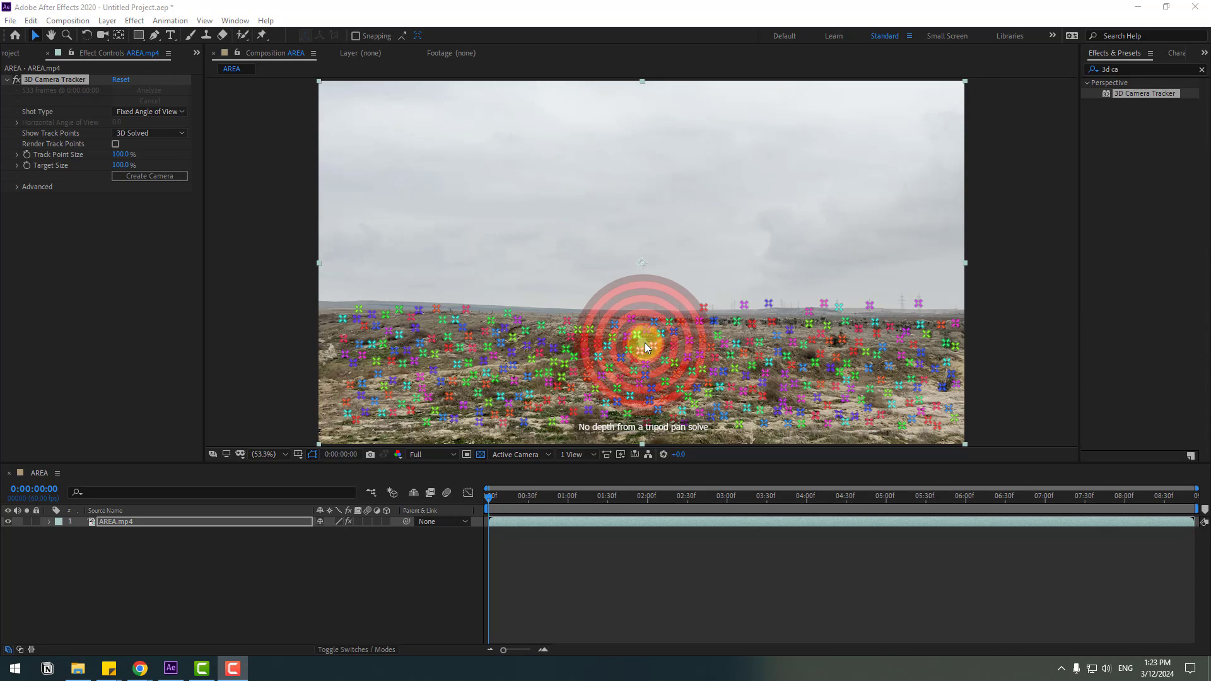
- Create a tracked solid and camera from ground track points, then deselect the new layers
right_click(607, 358)
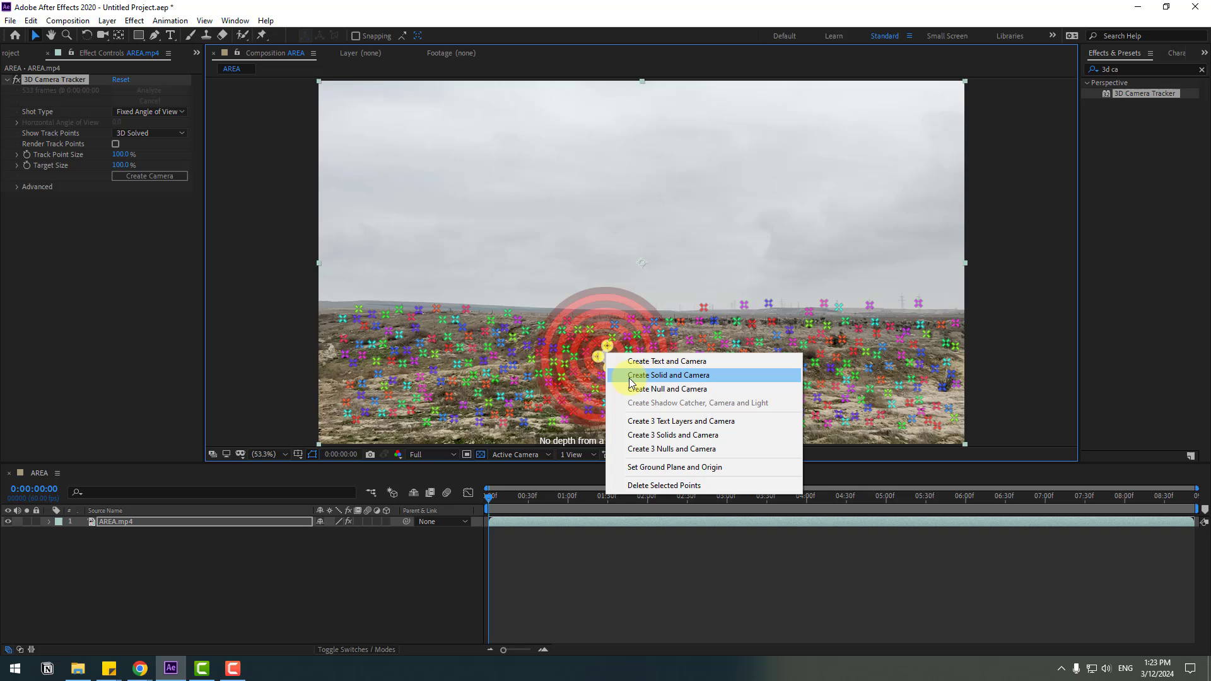
click(703, 376)
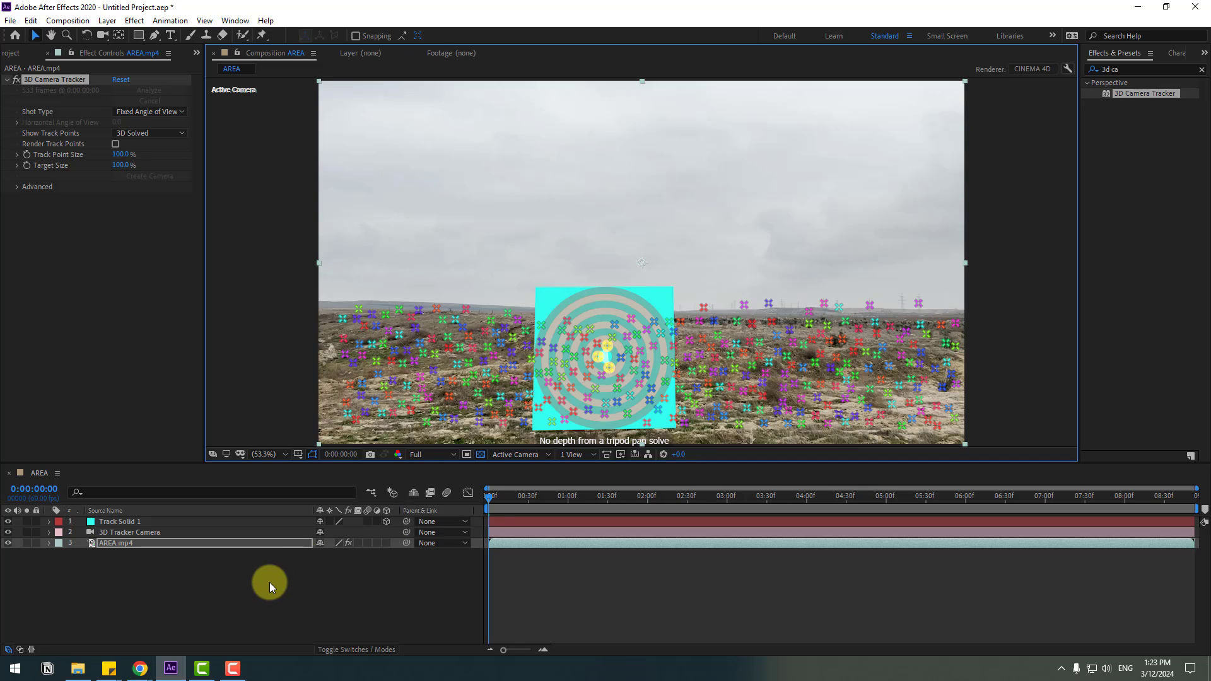
click(270, 602)
- Preview the solid tracking, then drop preview resolution to Quarter and scrub to check it
key(space)
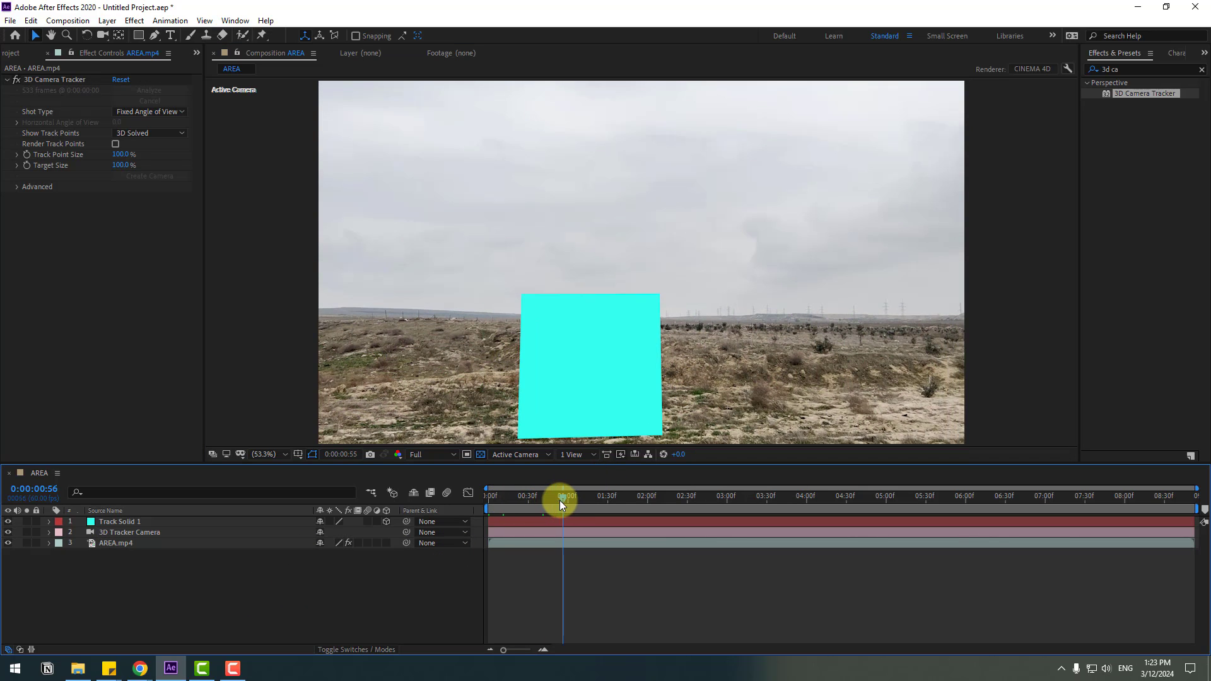
key(space)
click(432, 454)
click(428, 524)
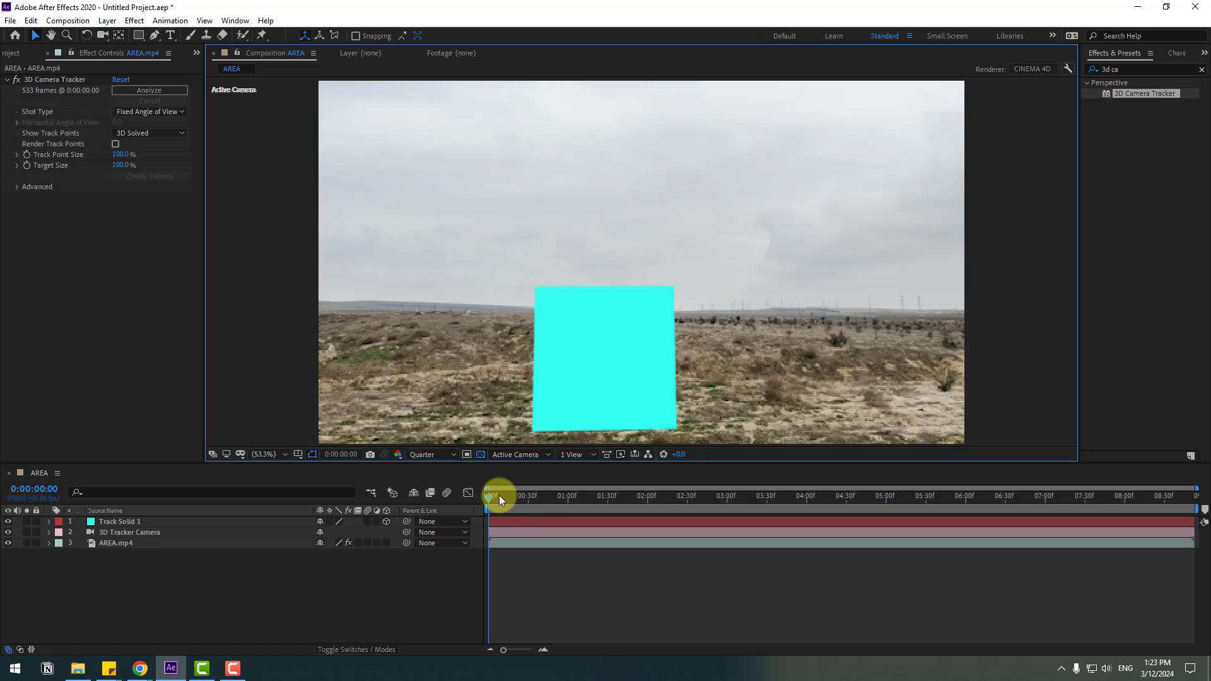
drag(498, 494, 347, 549)
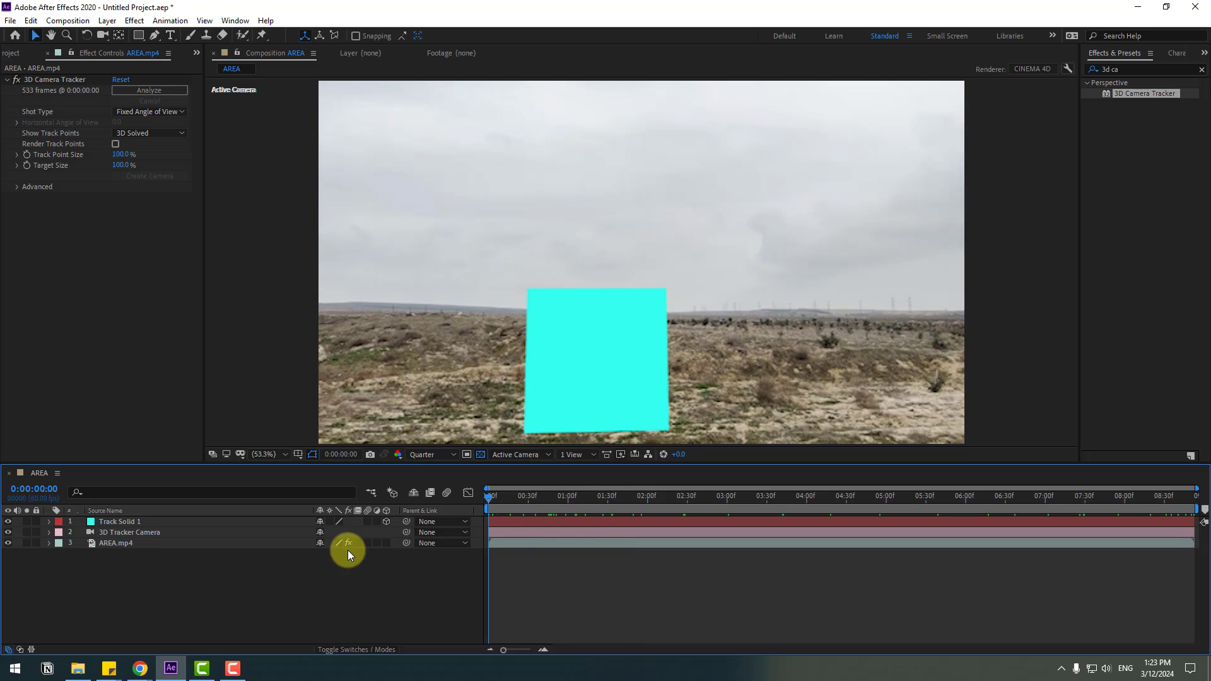
- Open vfx.mp4 in the Footage viewer and set its In point at 0:00:39:00
click(11, 53)
click(73, 167)
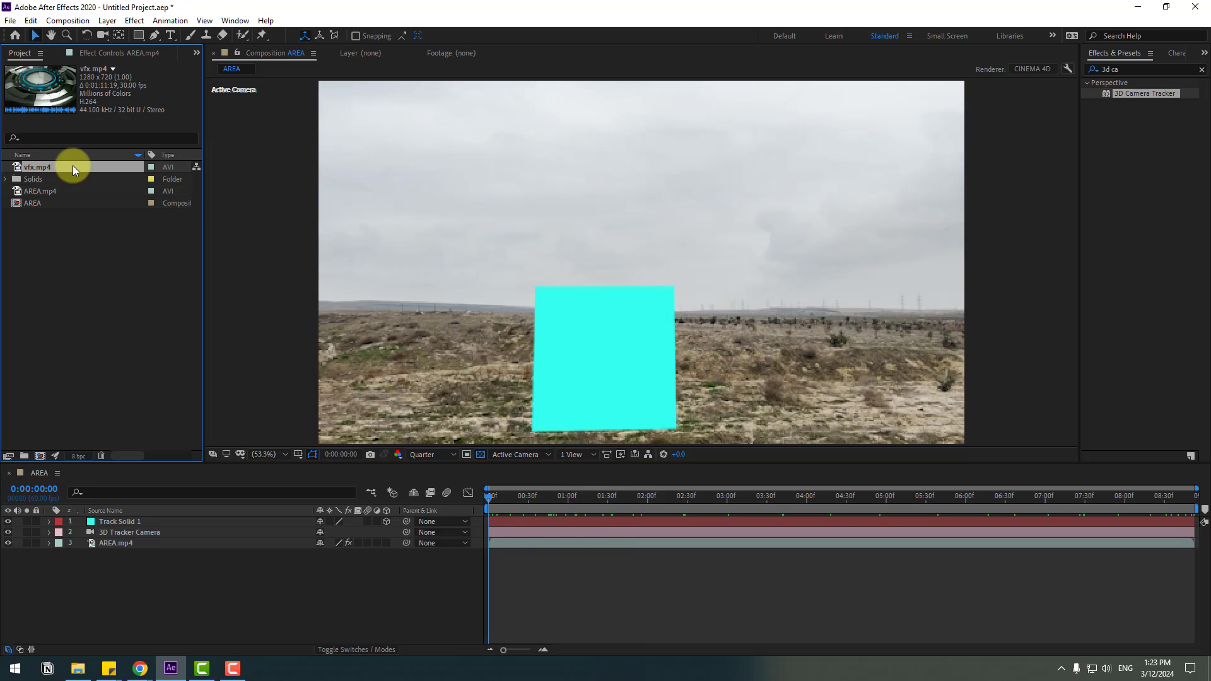
double_click(40, 166)
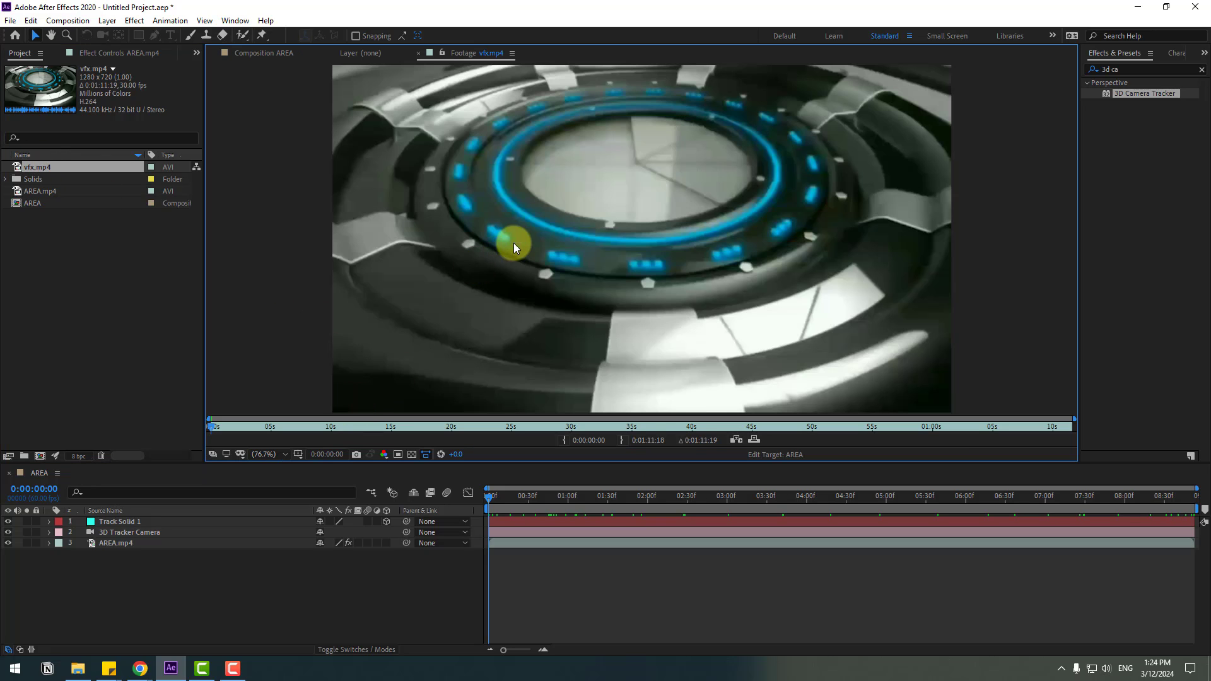
drag(211, 425, 679, 411)
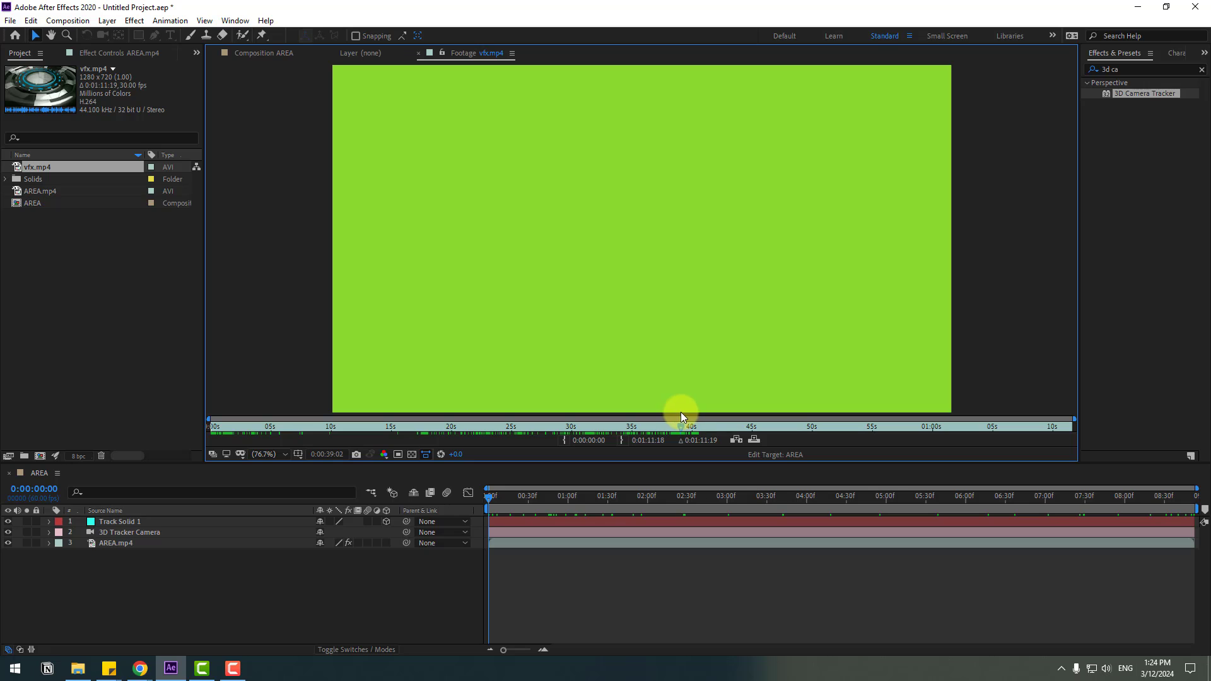
click(563, 440)
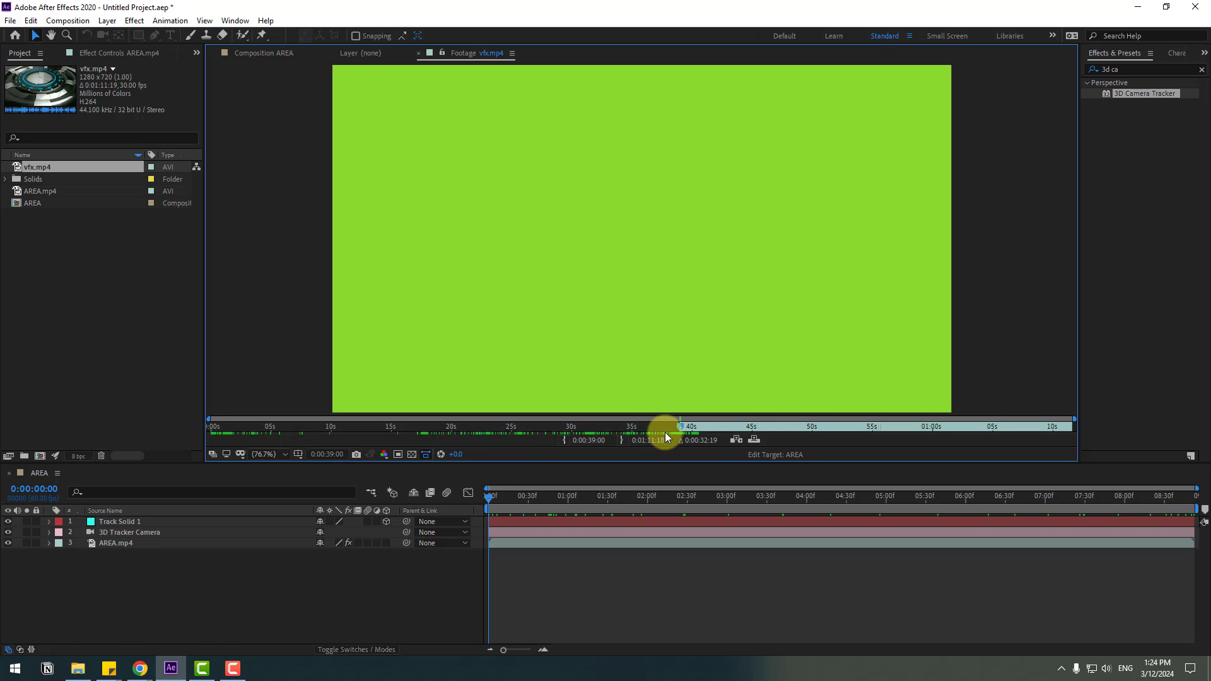
- Set vfx.mp4's Out point at 0:00:49:01 and add it to the AREA composition
drag(686, 430, 798, 431)
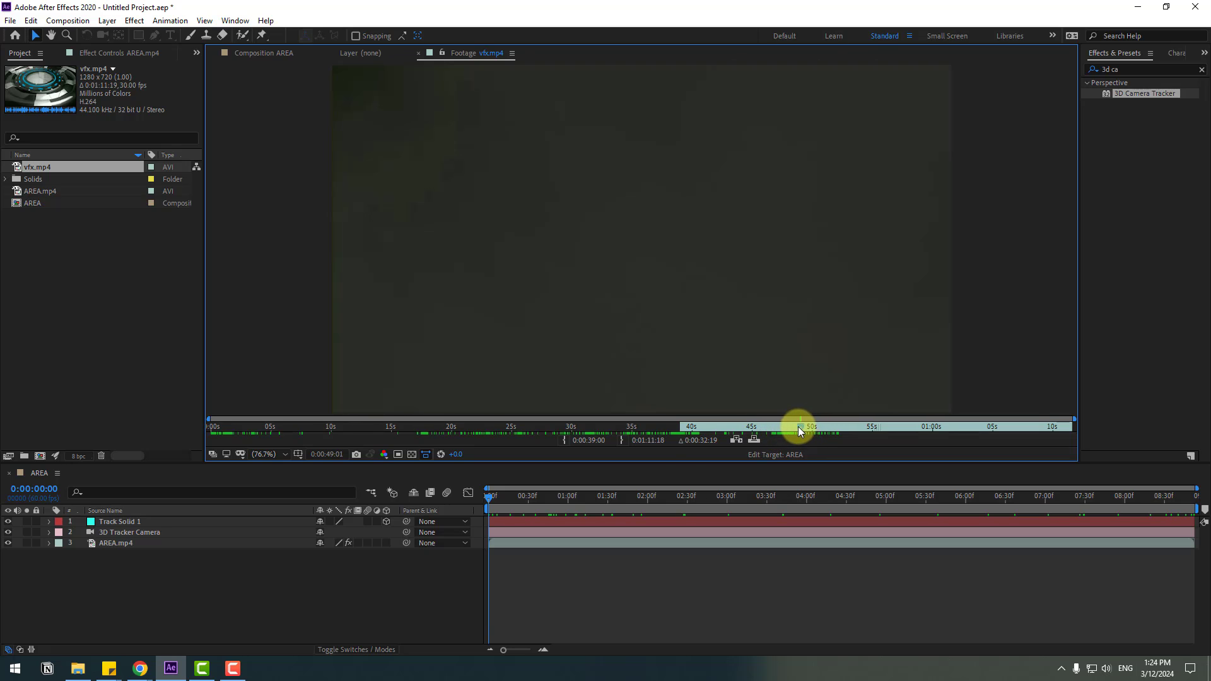
click(621, 442)
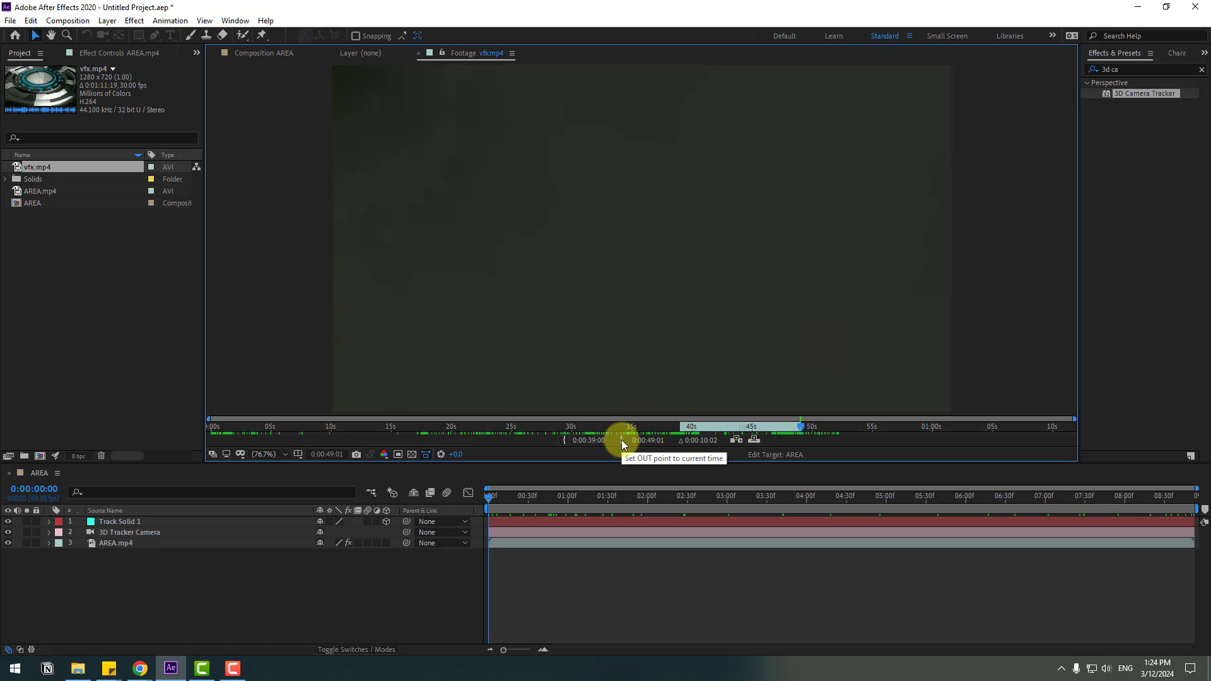
drag(31, 169, 123, 520)
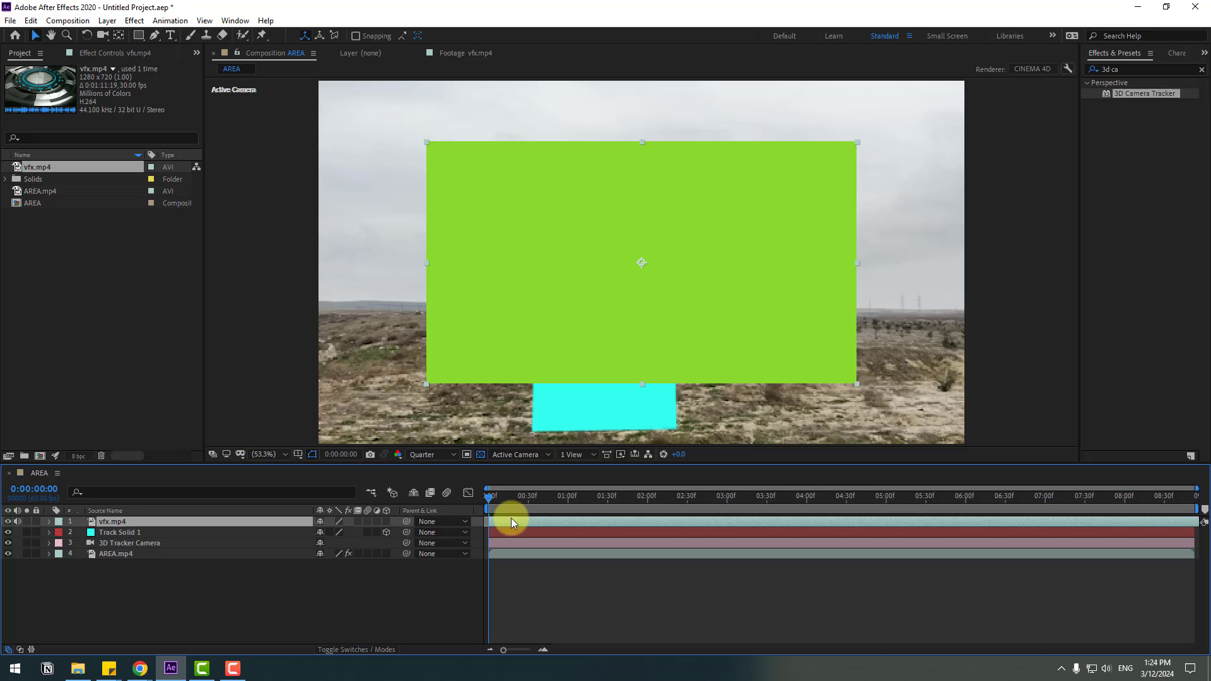
- Return to the composition start and enable the 3D Layer switch on vfx.mp4
drag(502, 498, 389, 471)
click(386, 521)
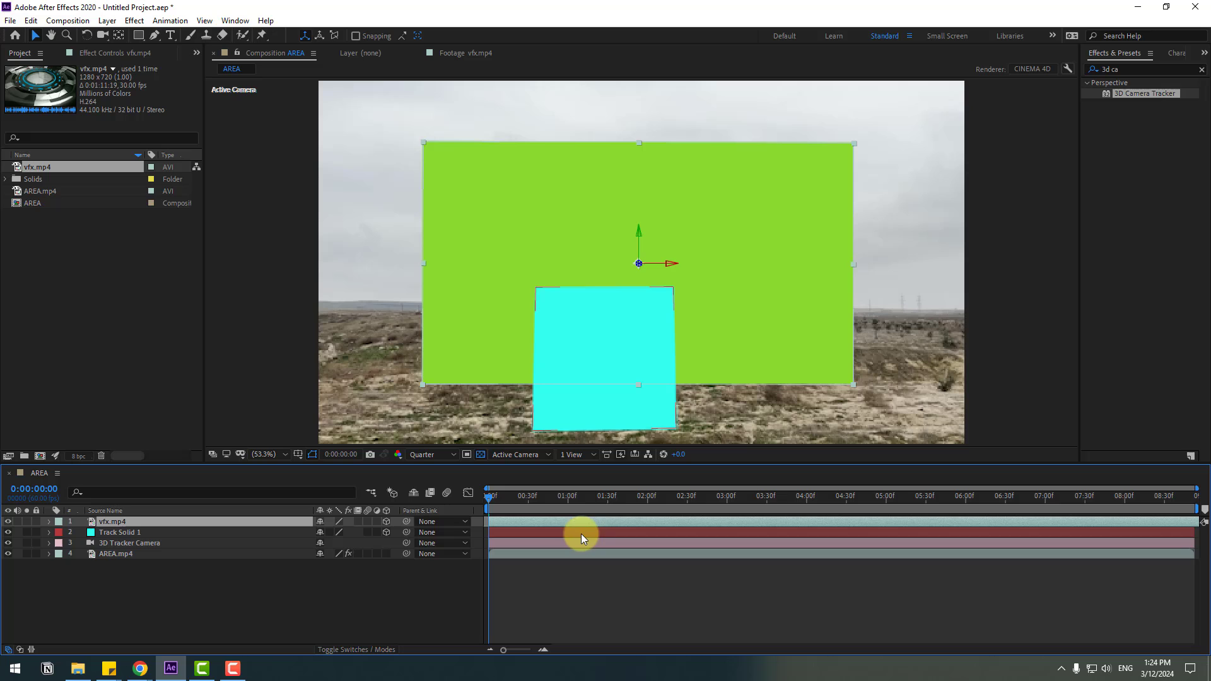
- Copy Track Solid 1's Position value and hide the cyan solid
click(117, 536)
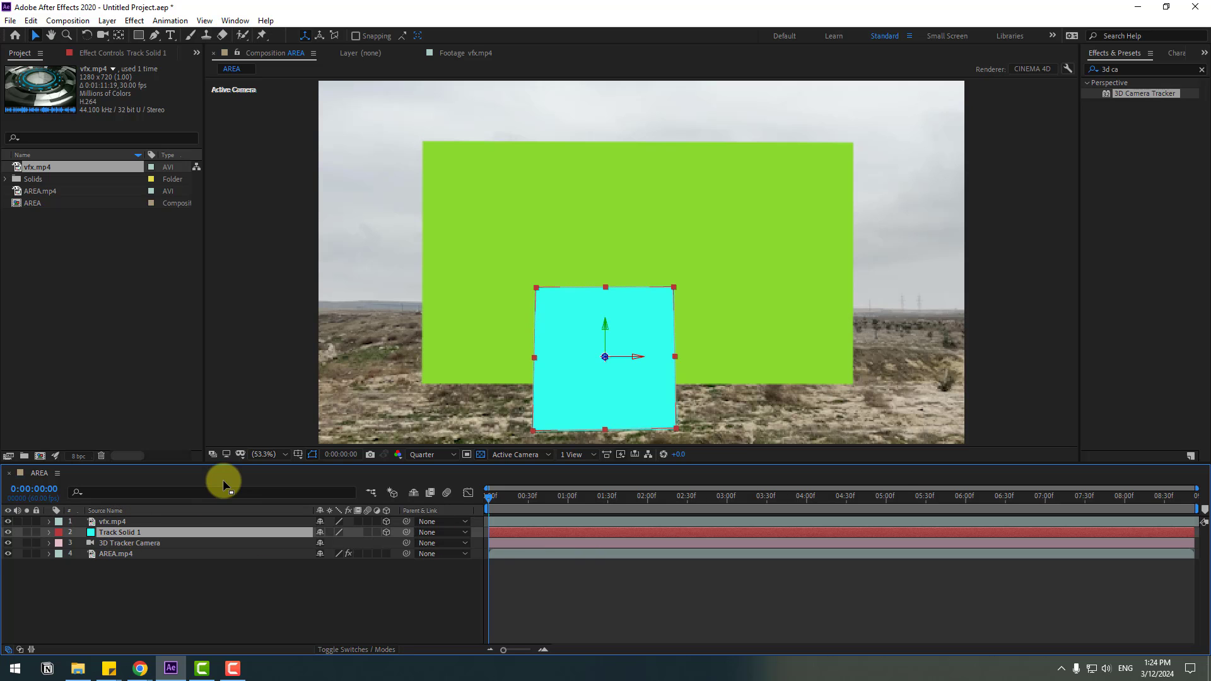
key(p)
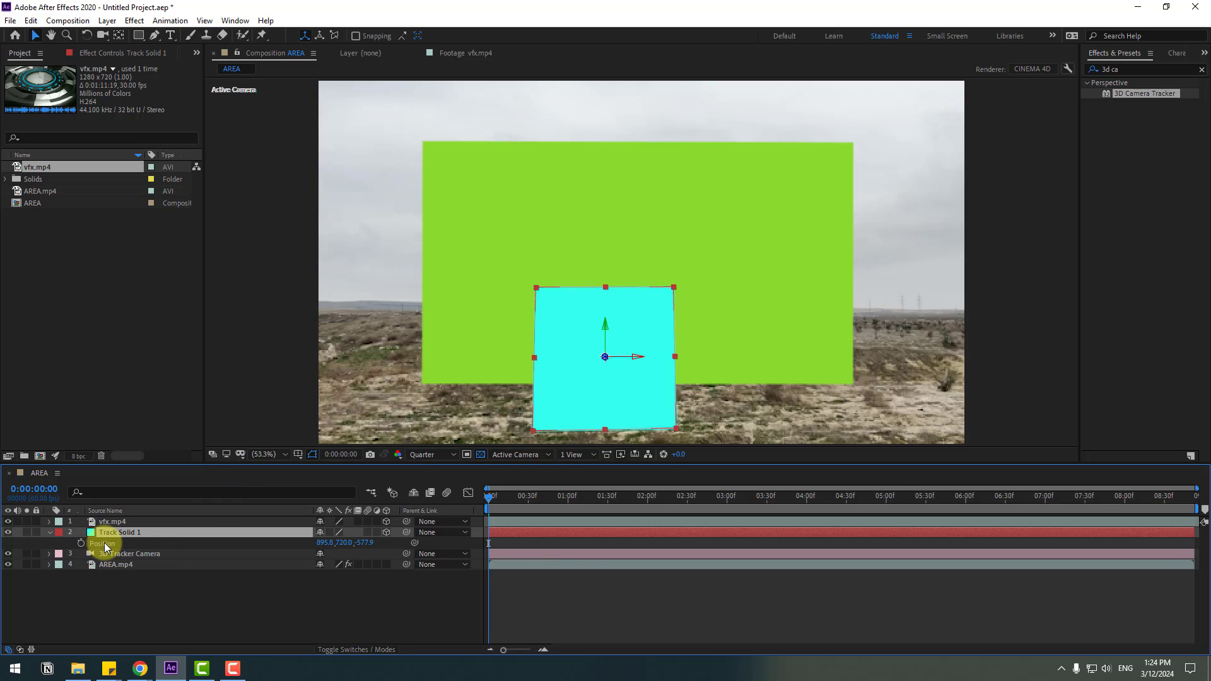
click(105, 545)
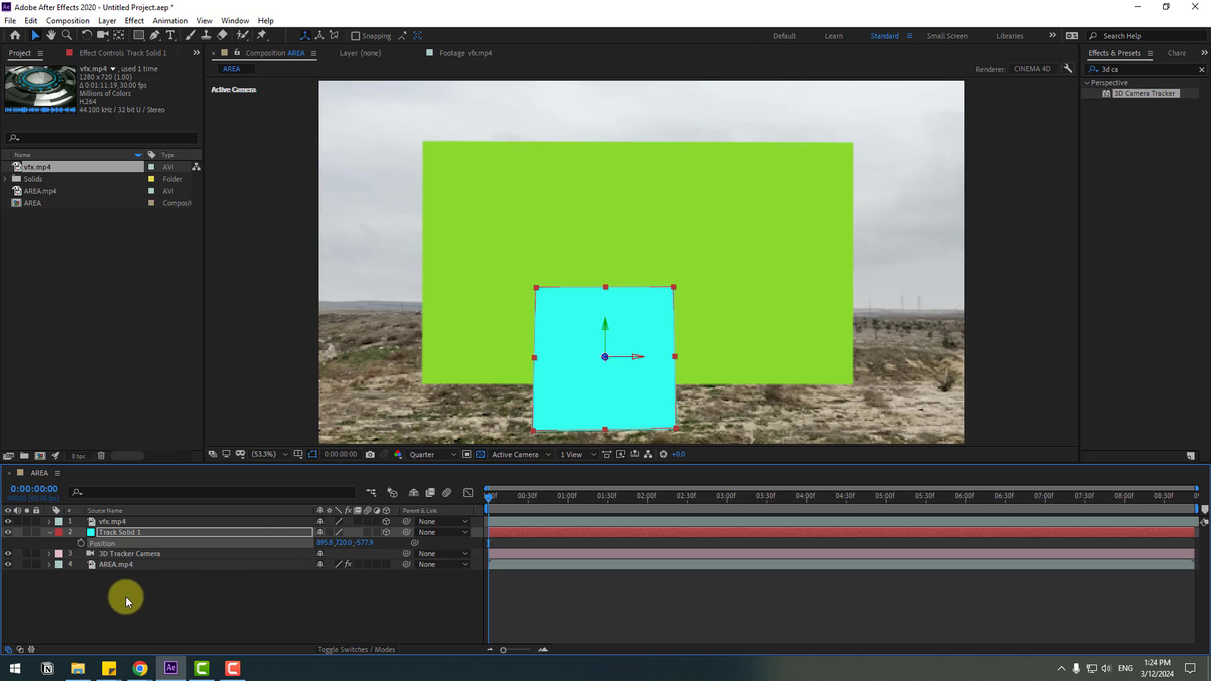
click(49, 532)
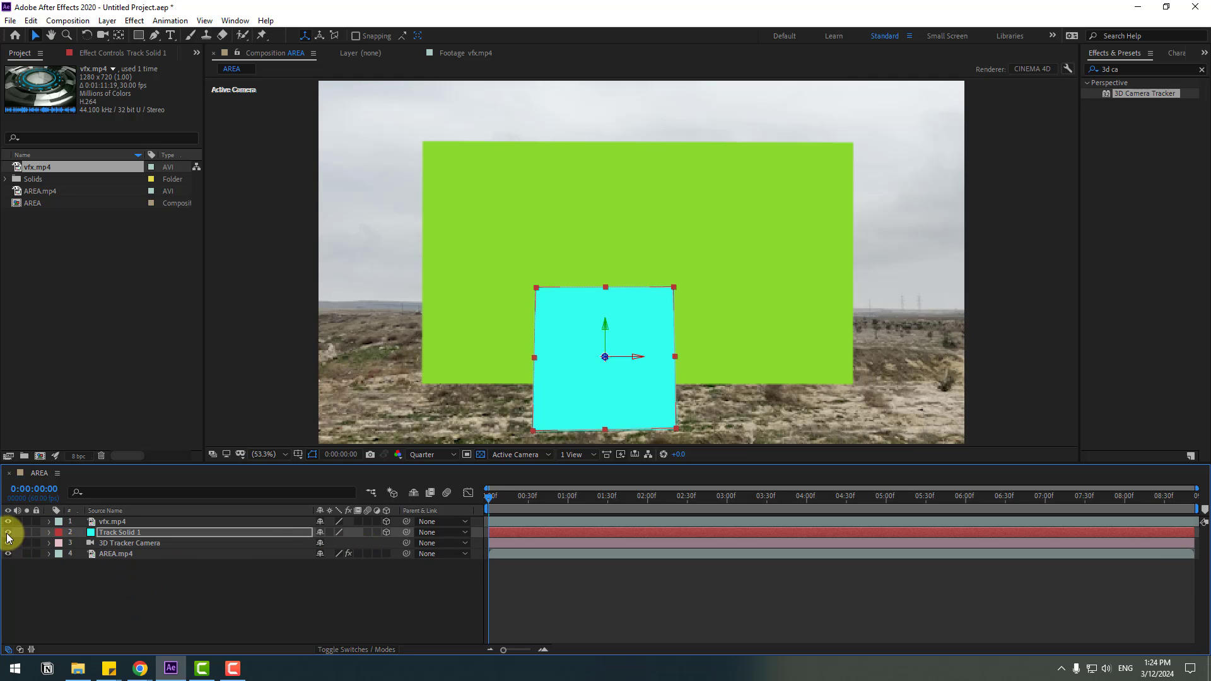
click(8, 532)
- Paste the solid's Position onto vfx.mp4 and nudge the smoke clip up and right
click(113, 521)
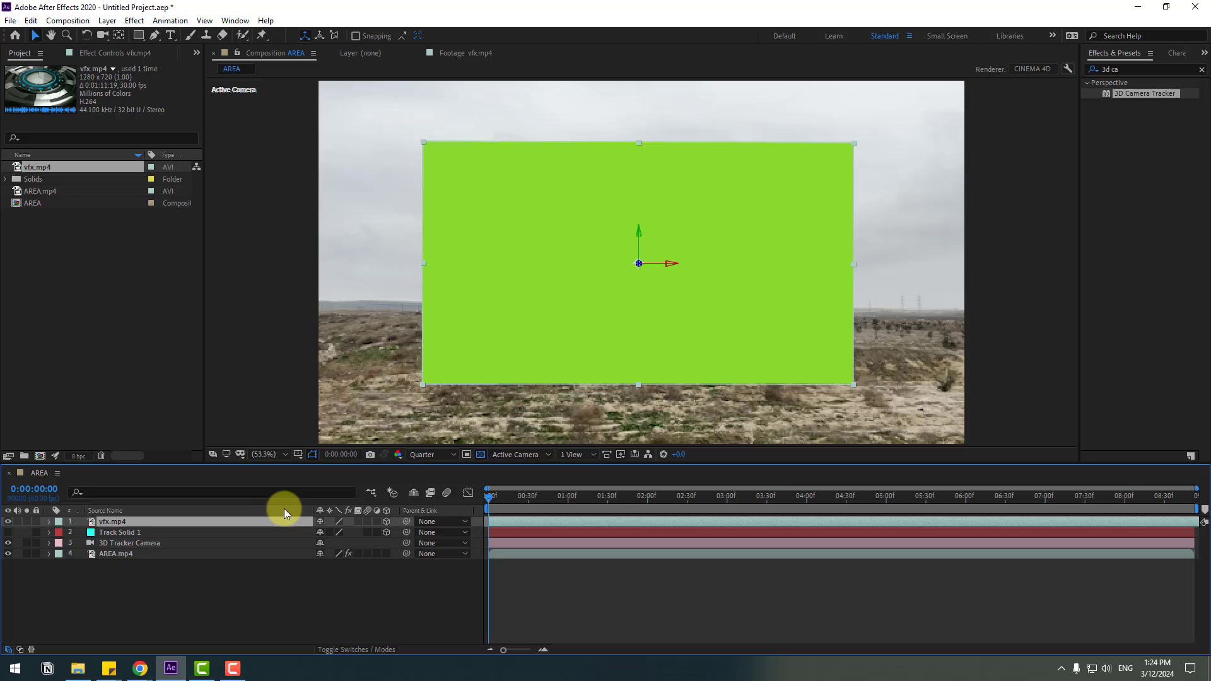
key(p)
click(103, 534)
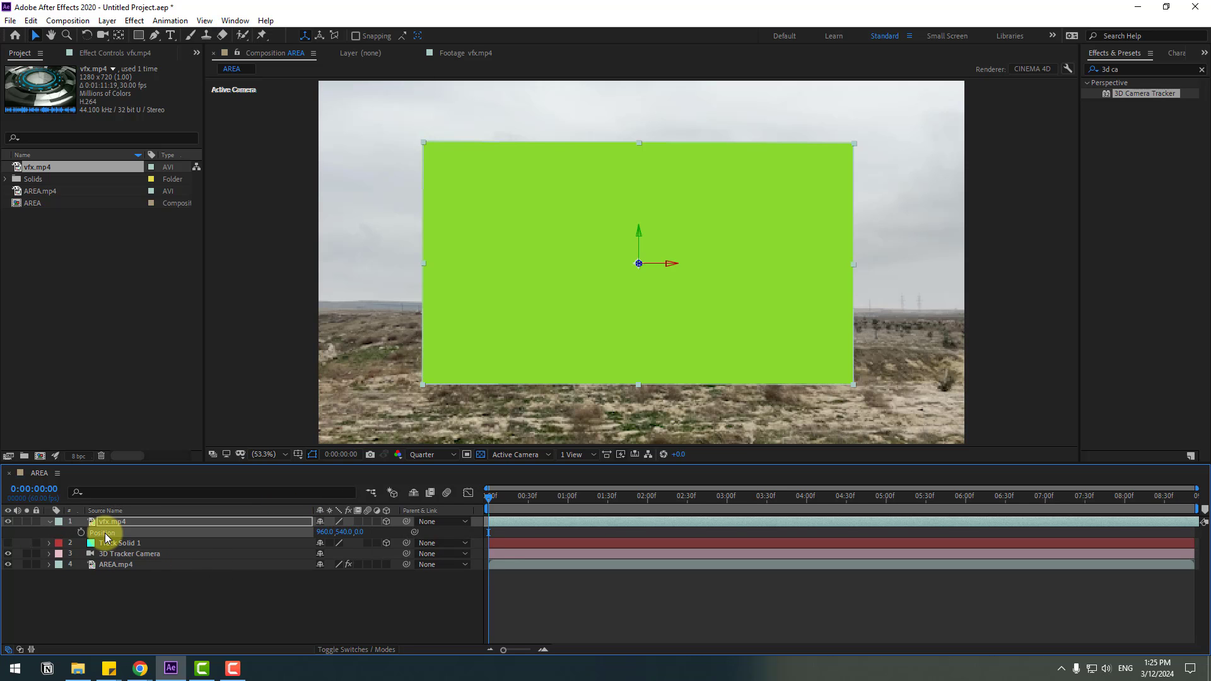
key(ctrl+v)
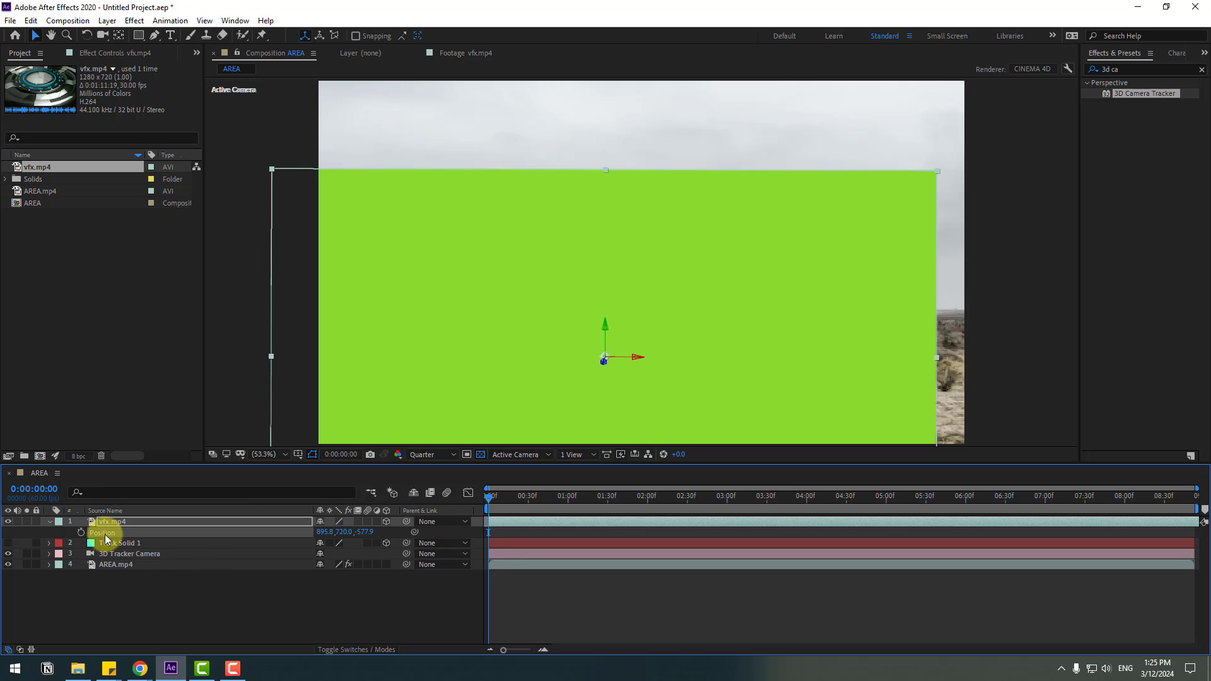
drag(497, 499, 249, 504)
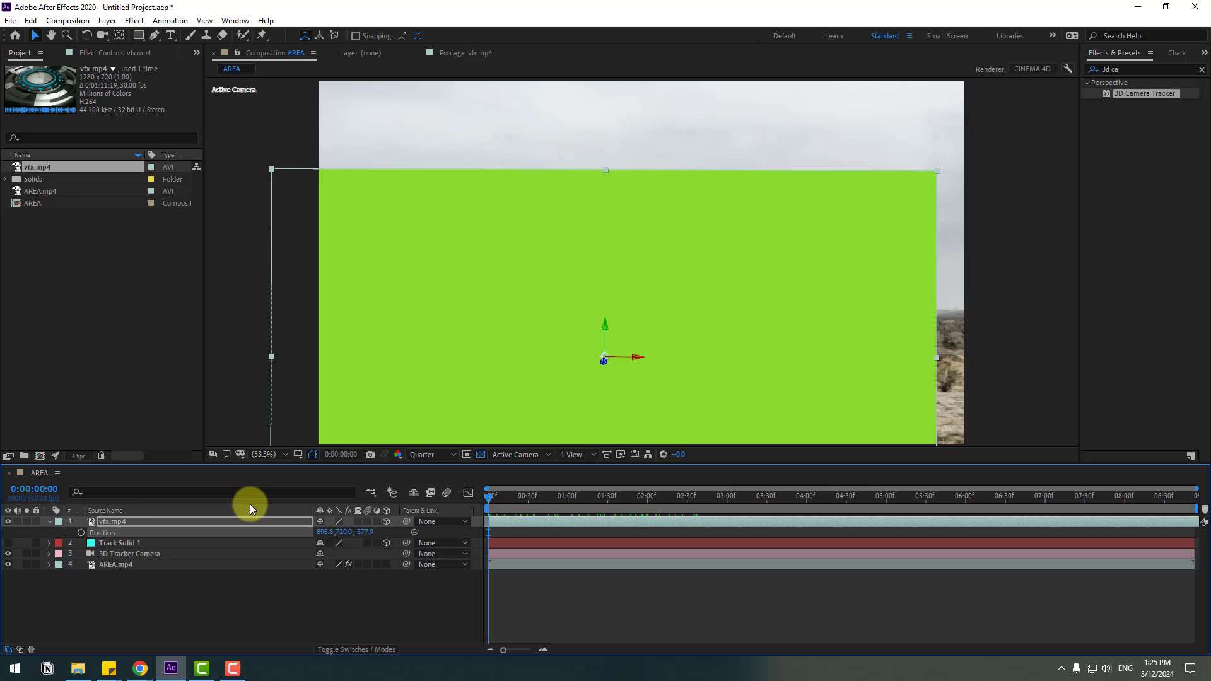
drag(479, 399, 542, 303)
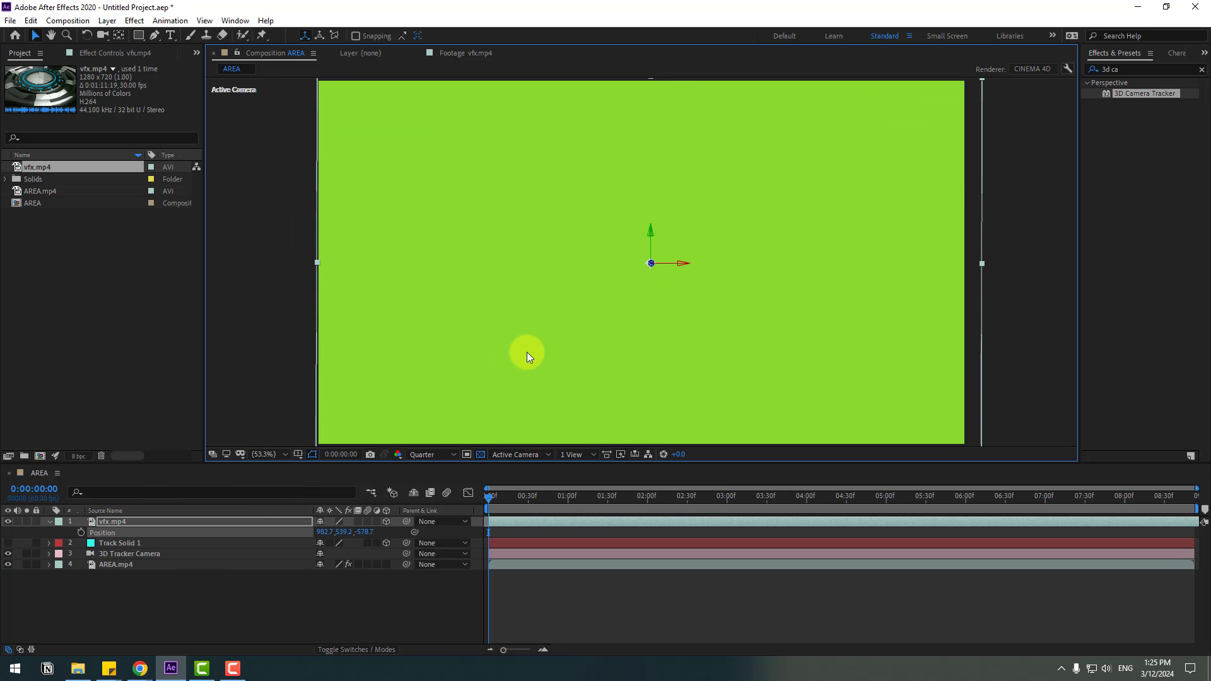
drag(500, 498, 552, 496)
- Search Effects & Presets for 'keyl' and apply Keylight (1.2) to vfx.mp4
click(1139, 69)
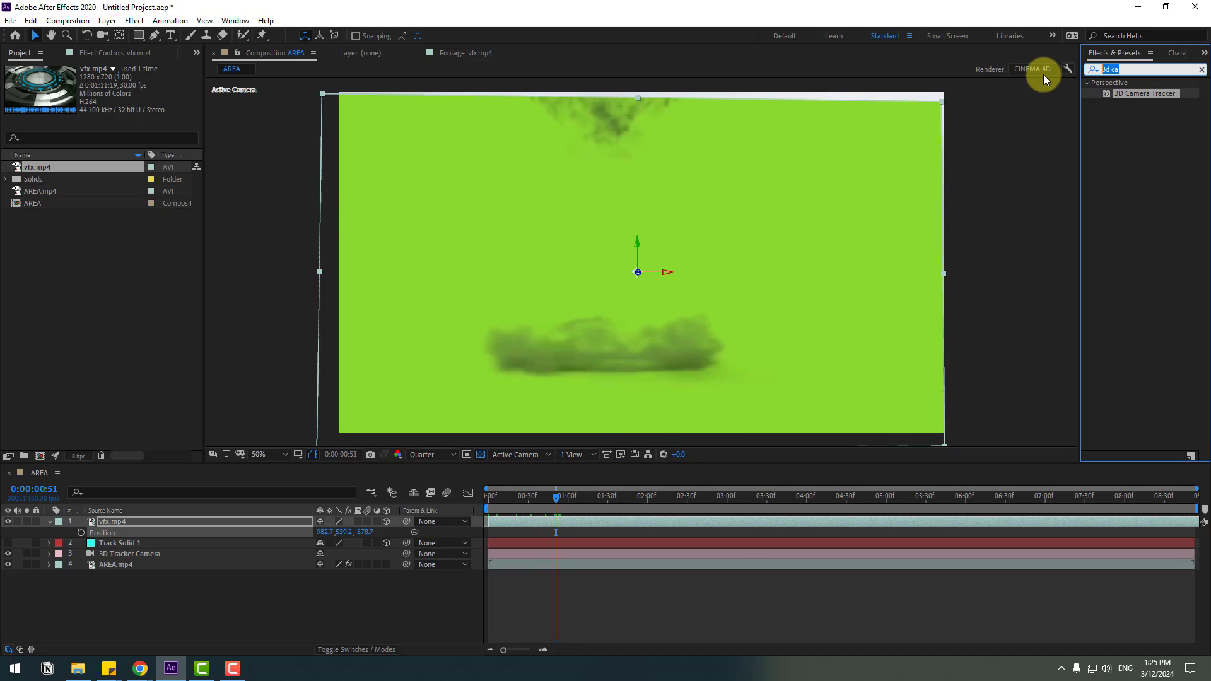
text(keyl)
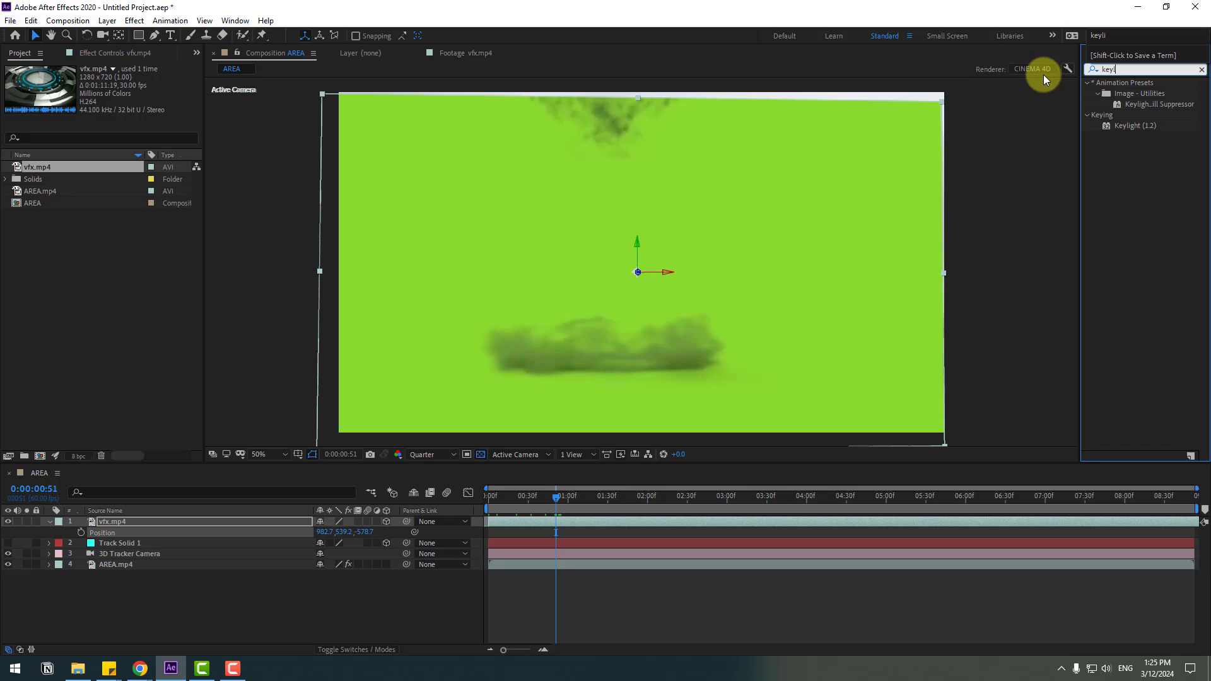
drag(1130, 128, 106, 522)
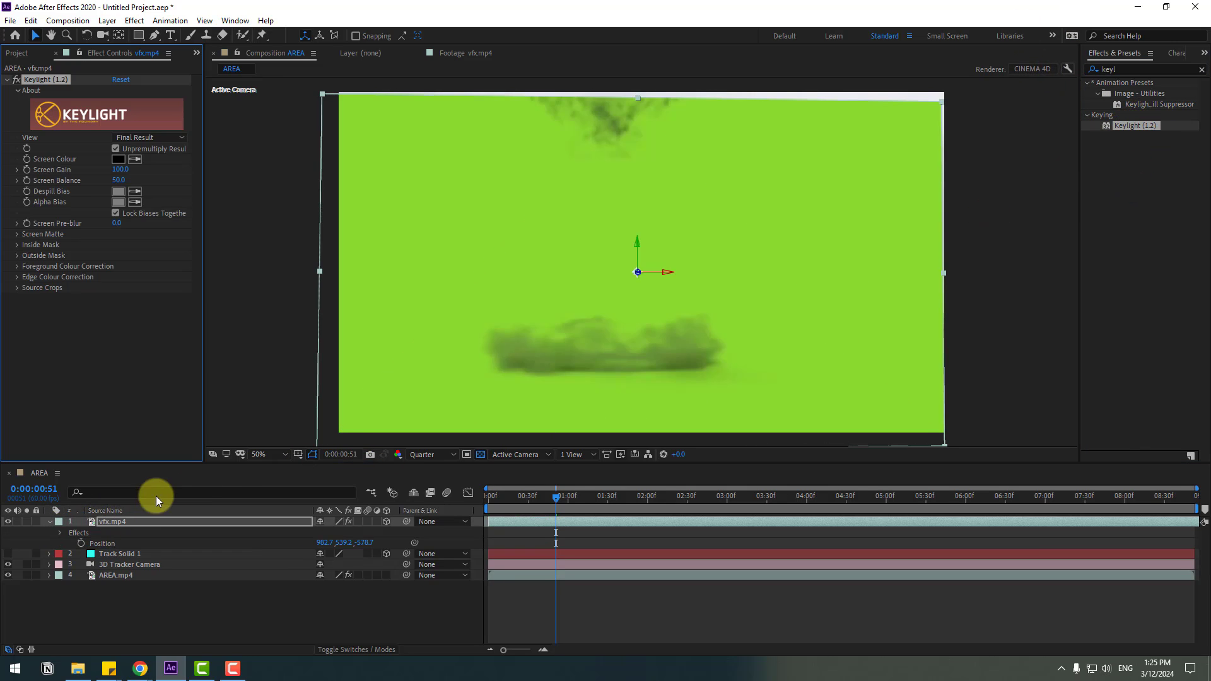
- Set Keylight's Screen Colour from the green backdrop and scrub ahead to the explosion
click(138, 159)
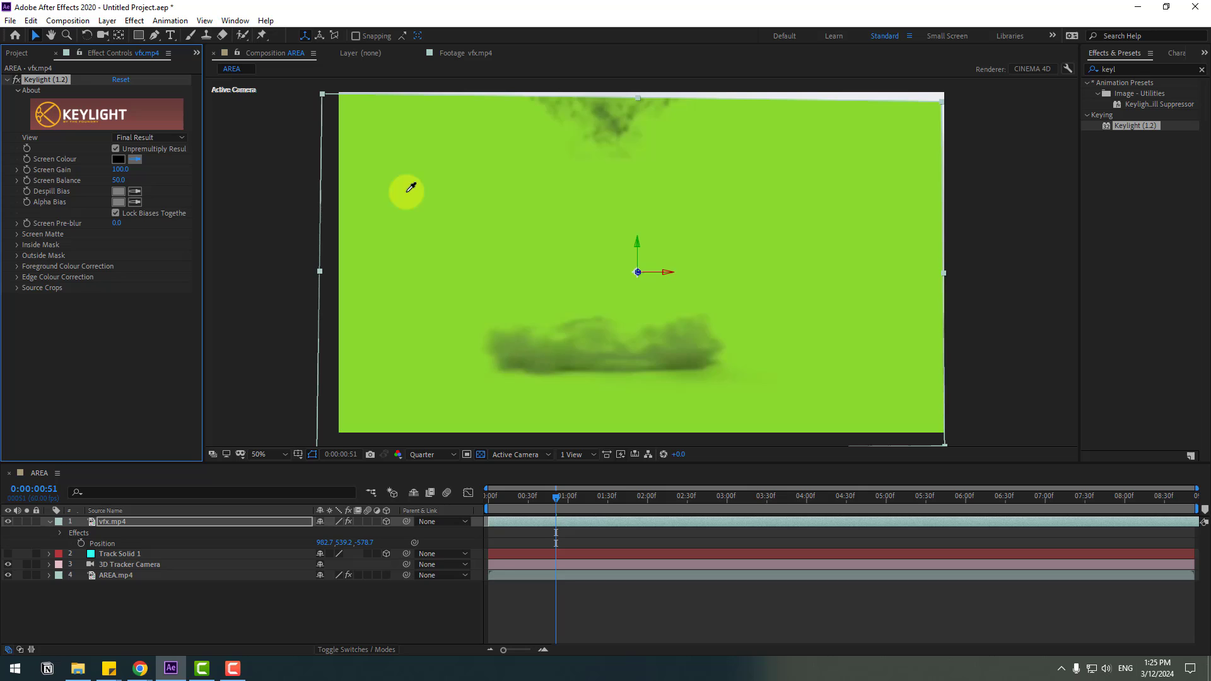
click(441, 189)
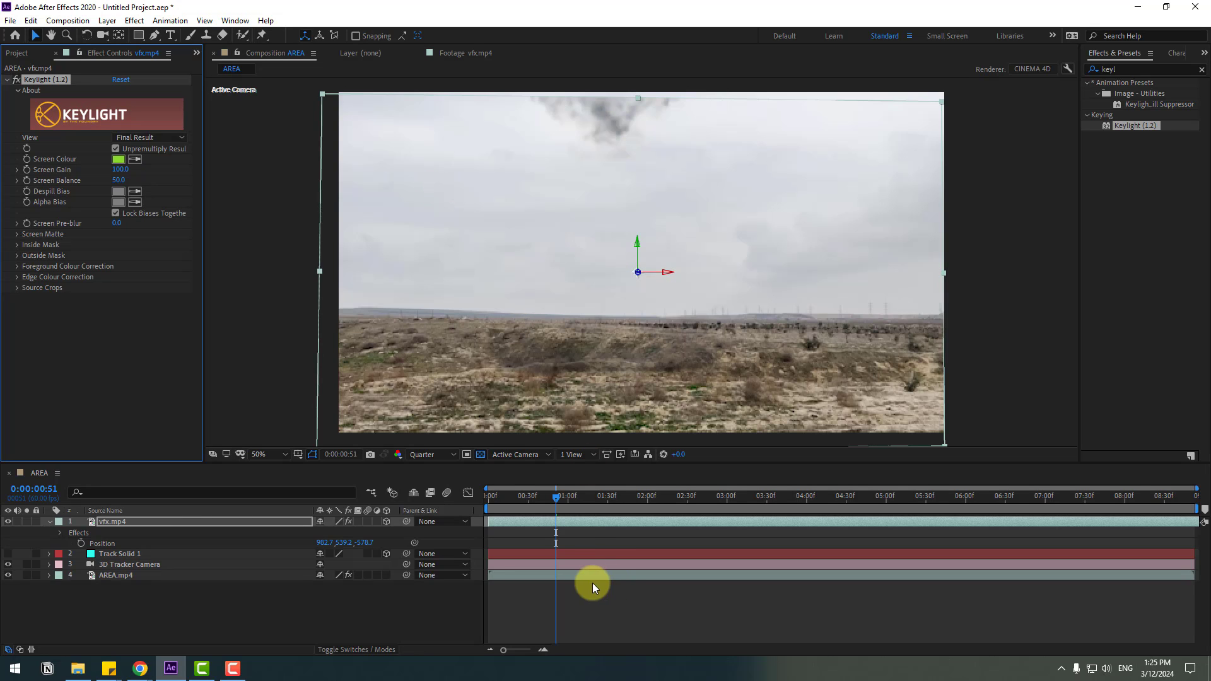
drag(560, 507, 683, 495)
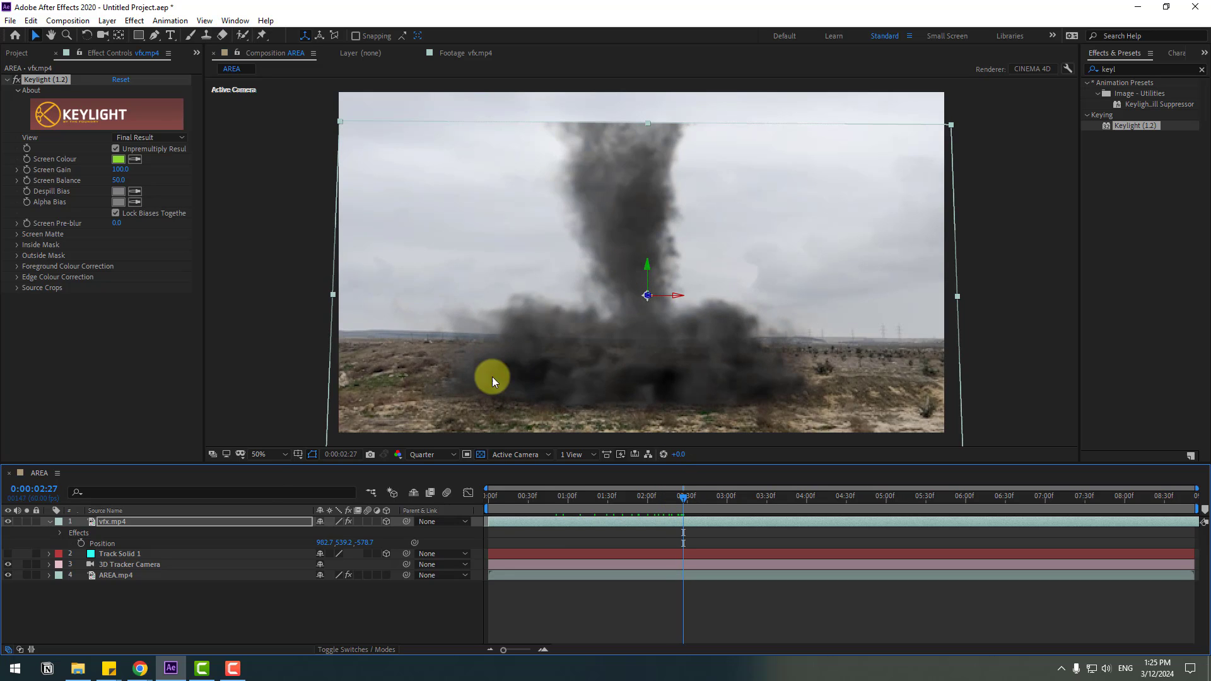
- Raise the smoke layer higher in the frame and scale it to 113%
click(108, 521)
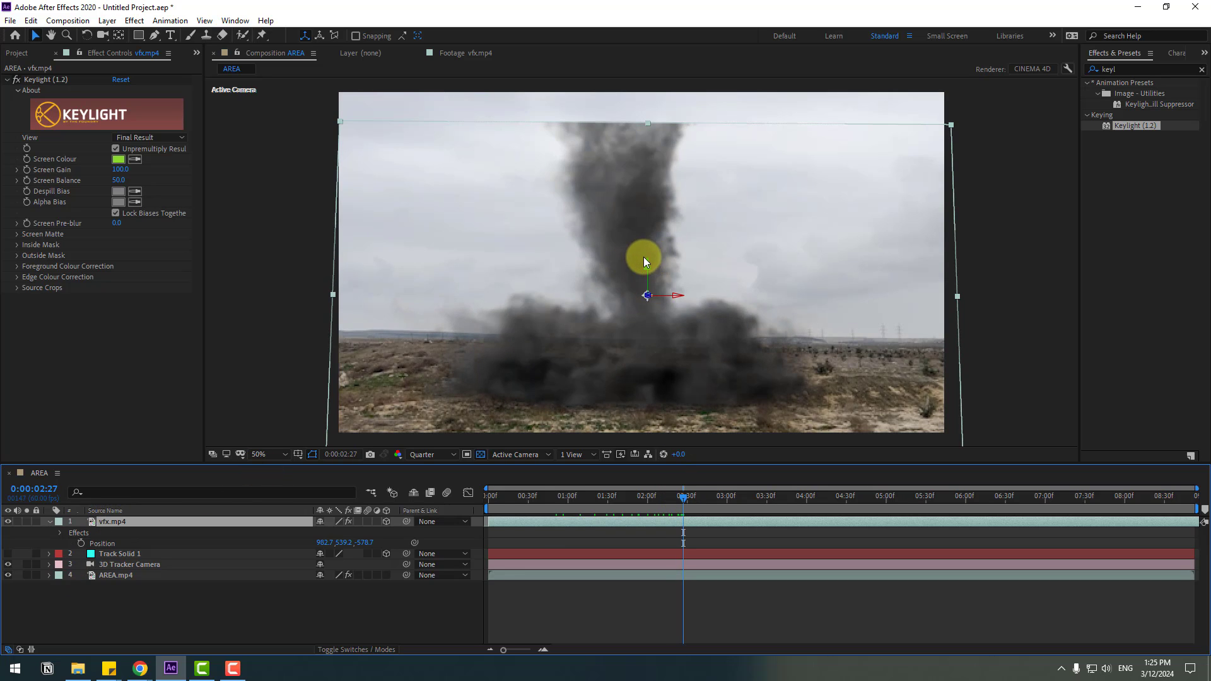
drag(644, 259, 649, 242)
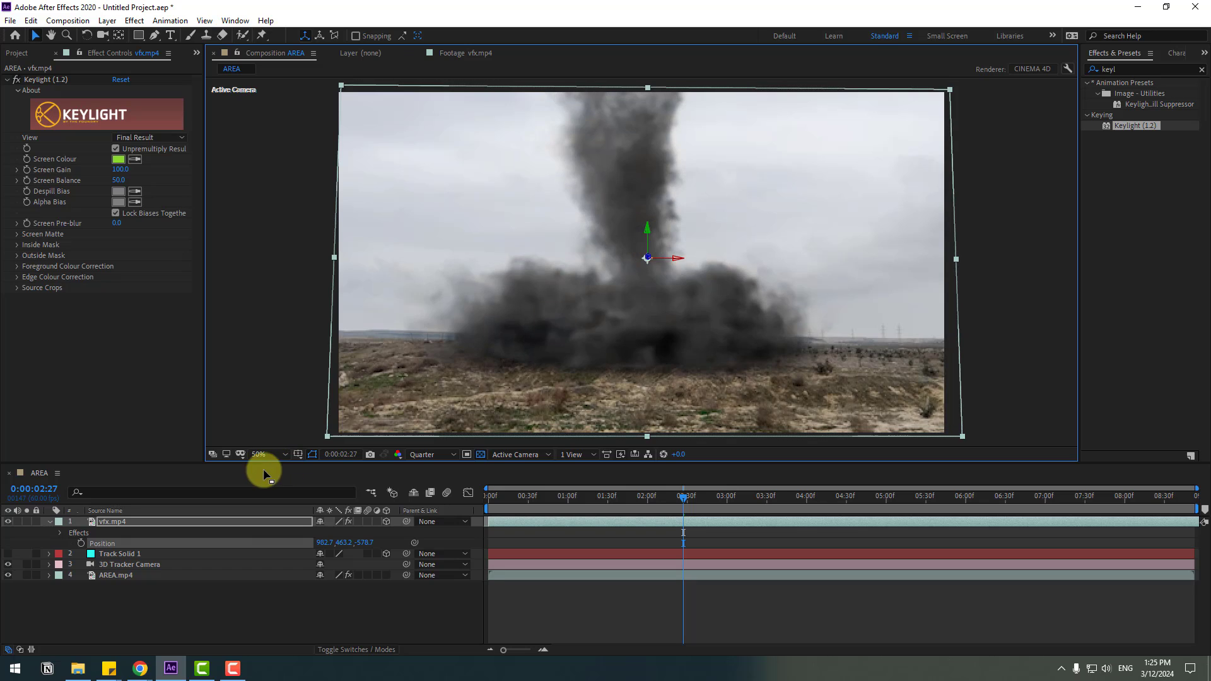
key(s)
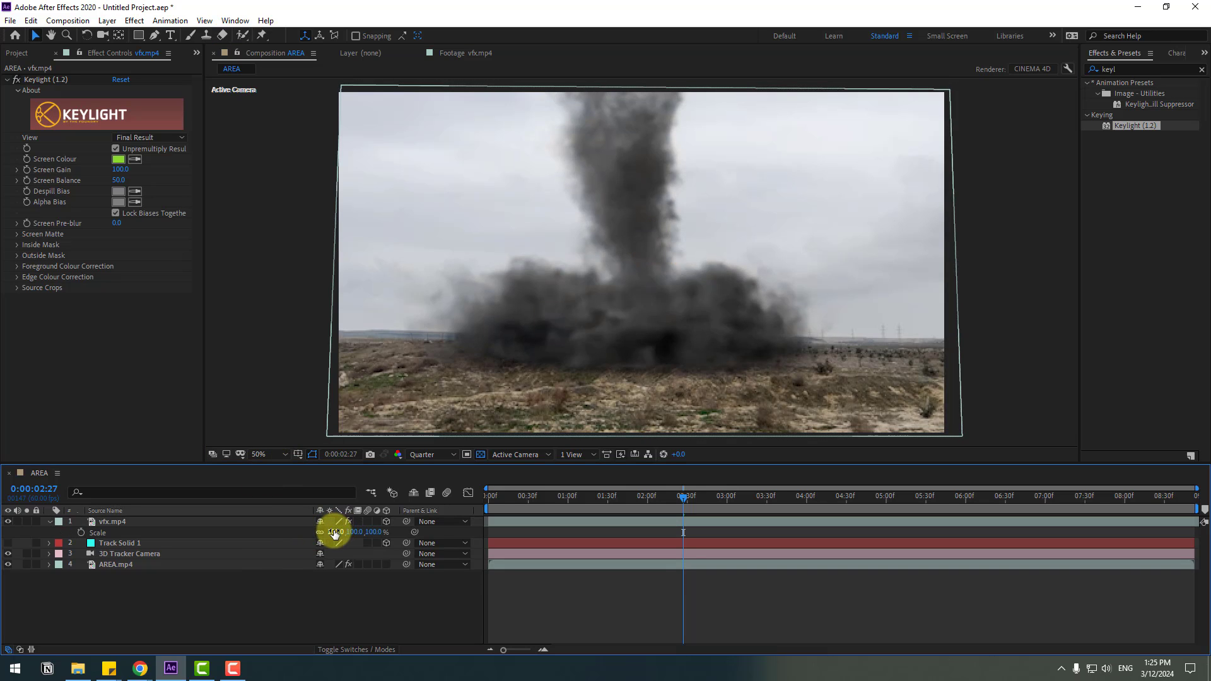
drag(333, 531, 342, 534)
drag(486, 508, 987, 445)
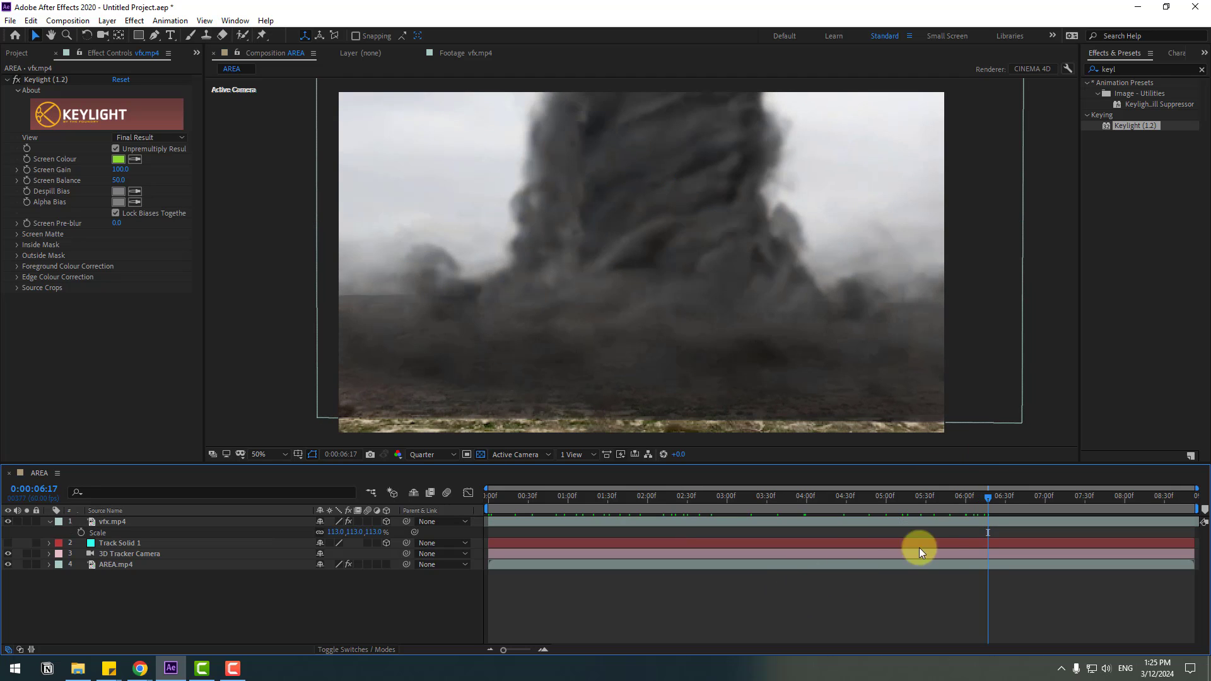
- Drag the smoke layer's corner handle to enlarge it to about 120%, checking later frames
click(994, 498)
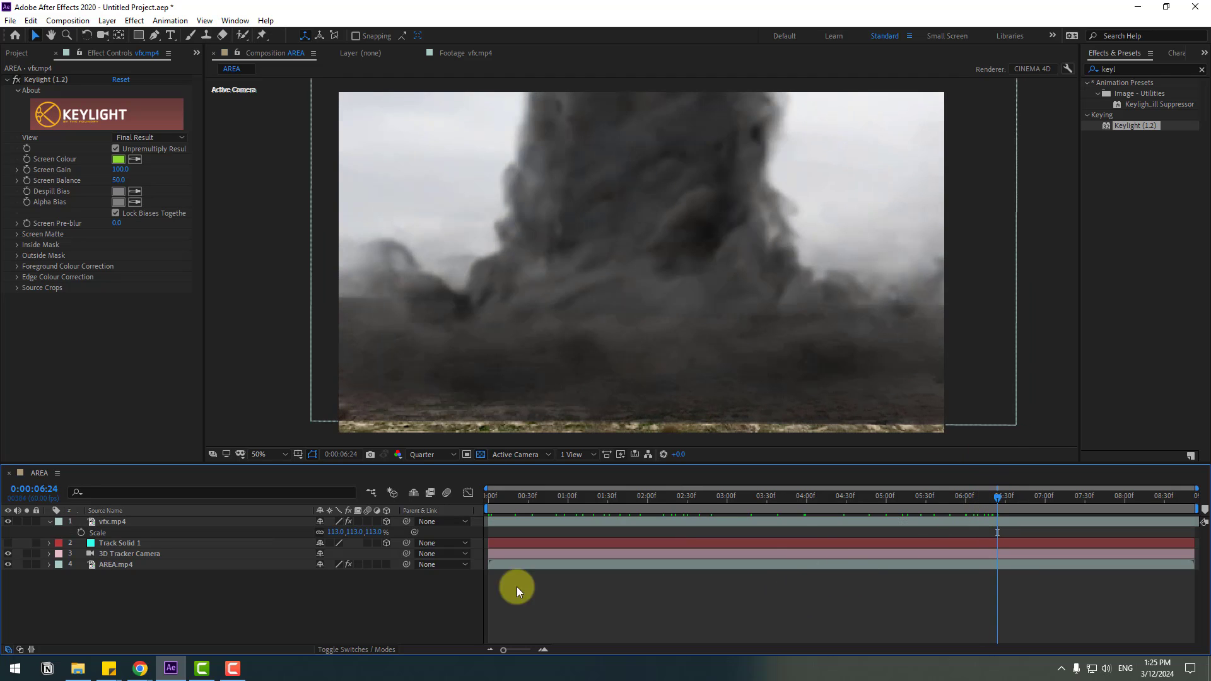
click(104, 522)
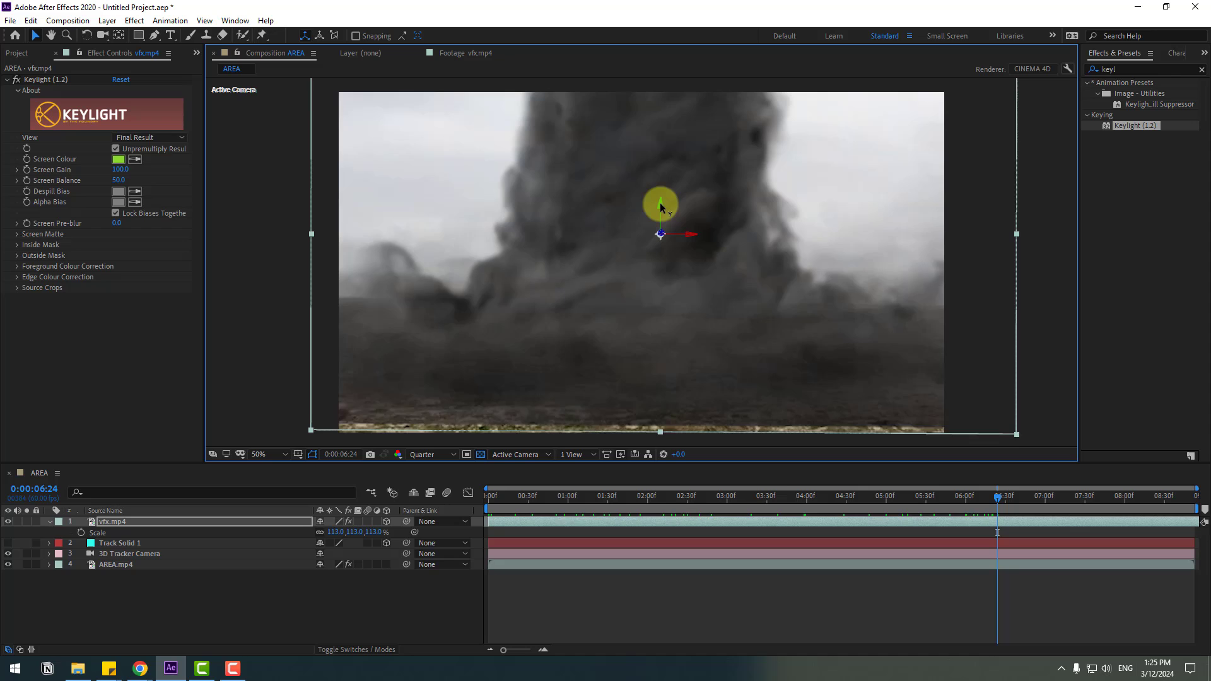
scroll(630, 277, down, 2)
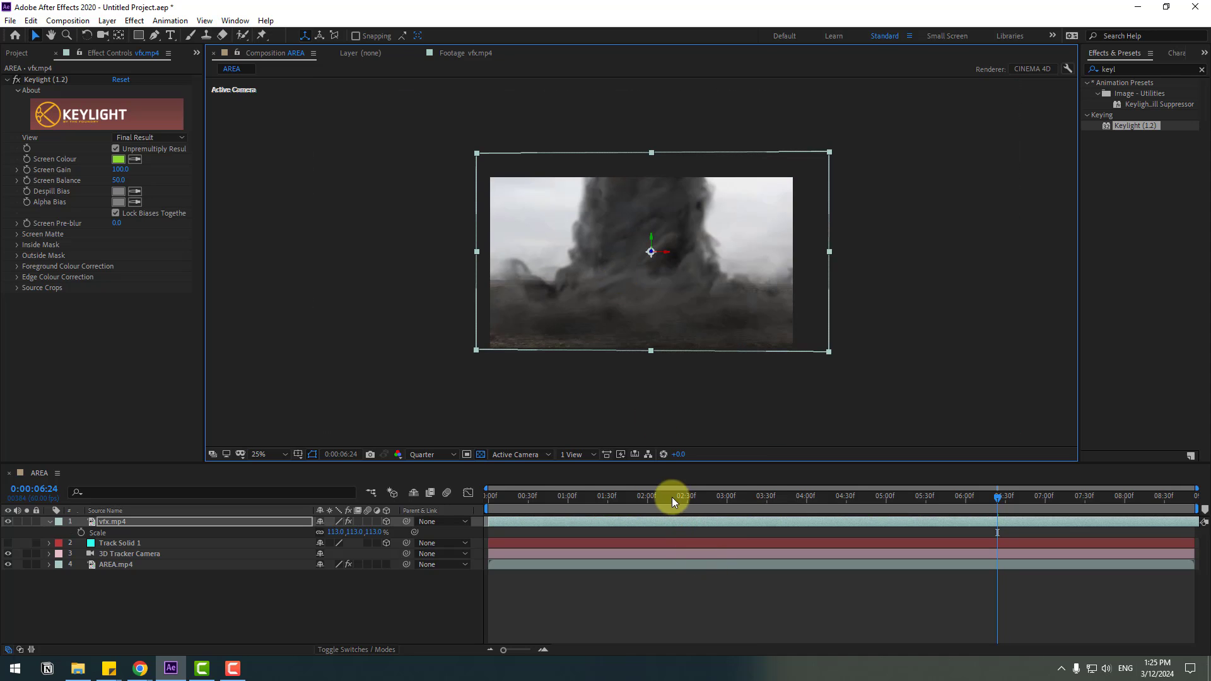
drag(671, 497, 938, 498)
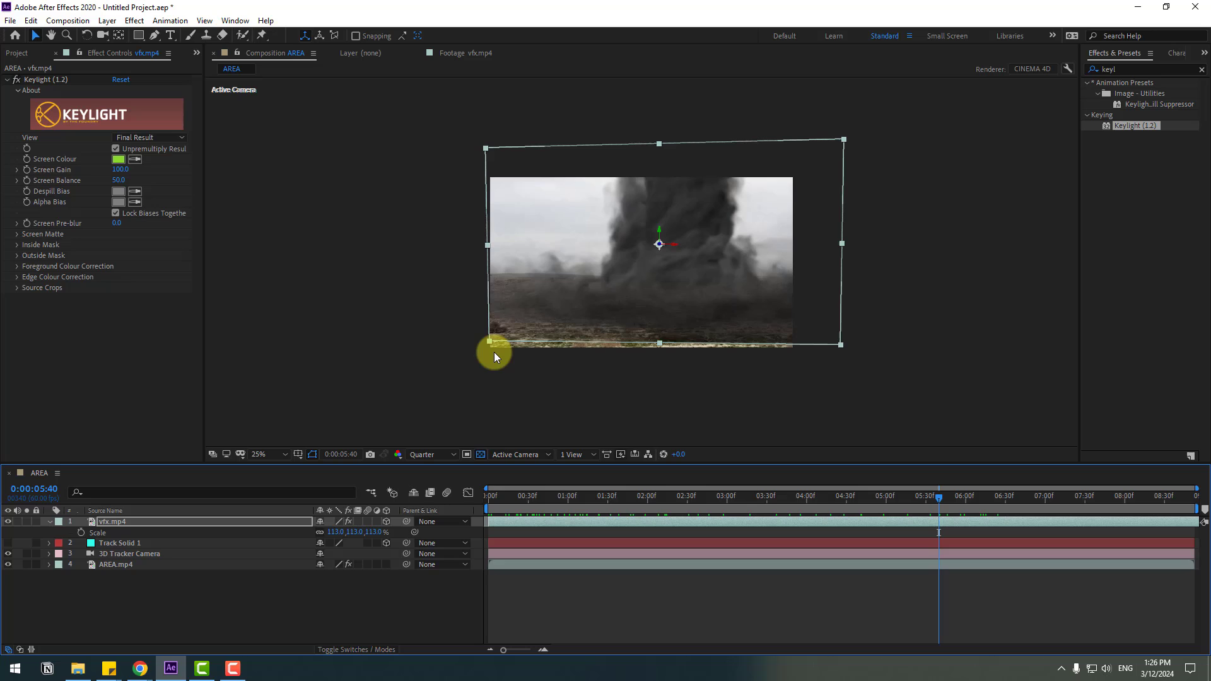
drag(489, 343, 480, 349)
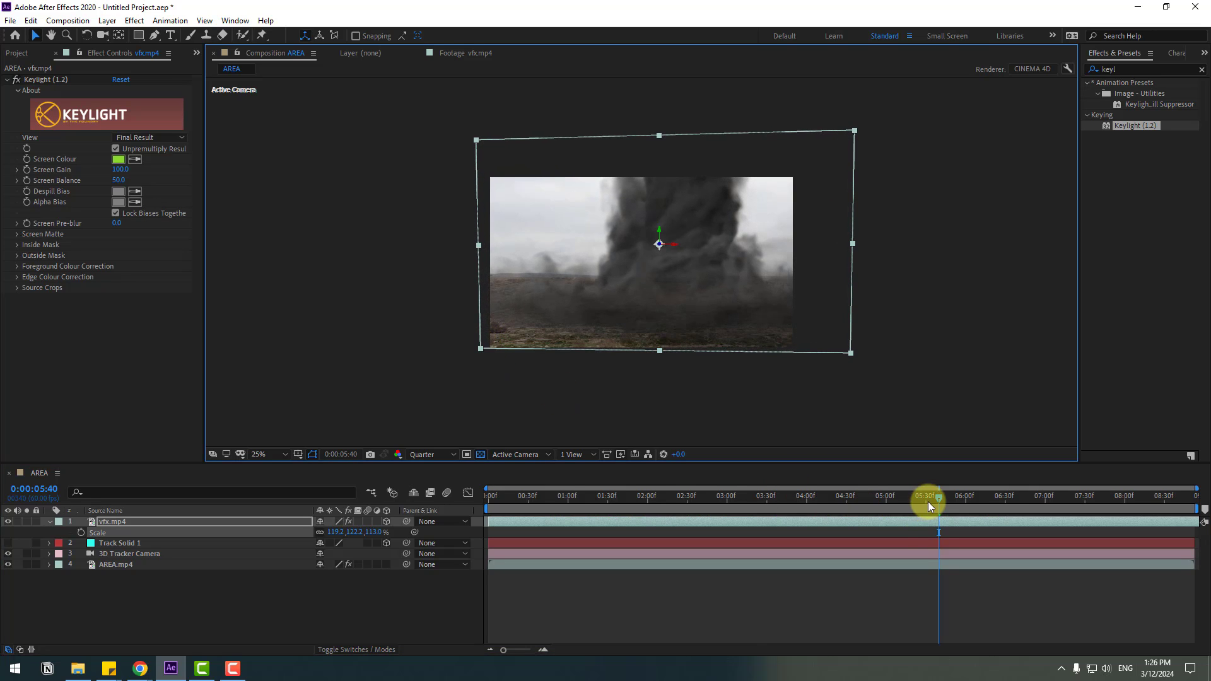
drag(928, 501, 262, 456)
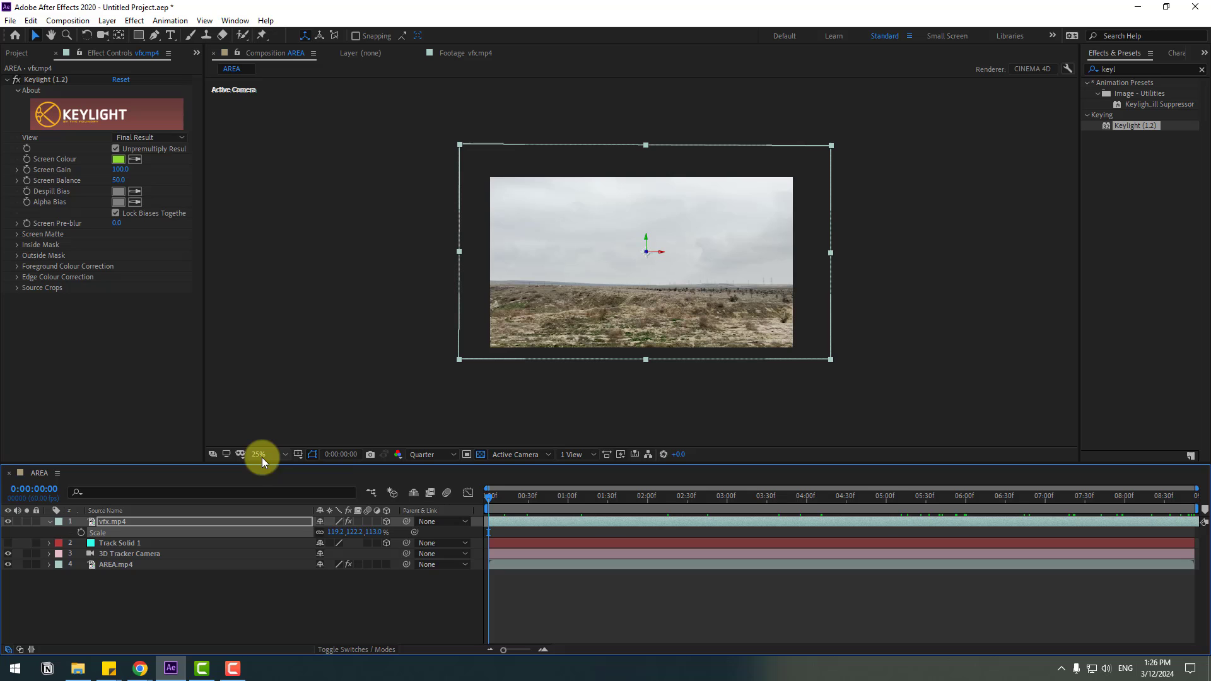
- Set the viewer magnification to Fit and jump to a frame showing the explosion
click(263, 456)
click(290, 250)
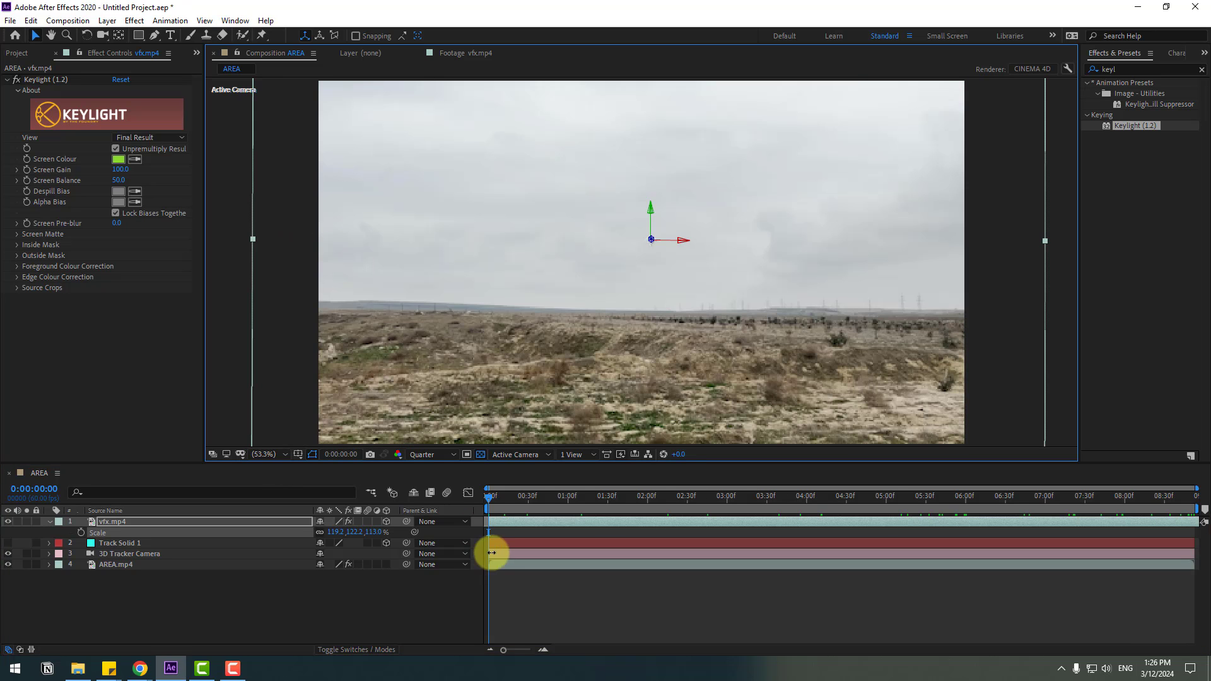
drag(496, 500, 703, 482)
click(1102, 70)
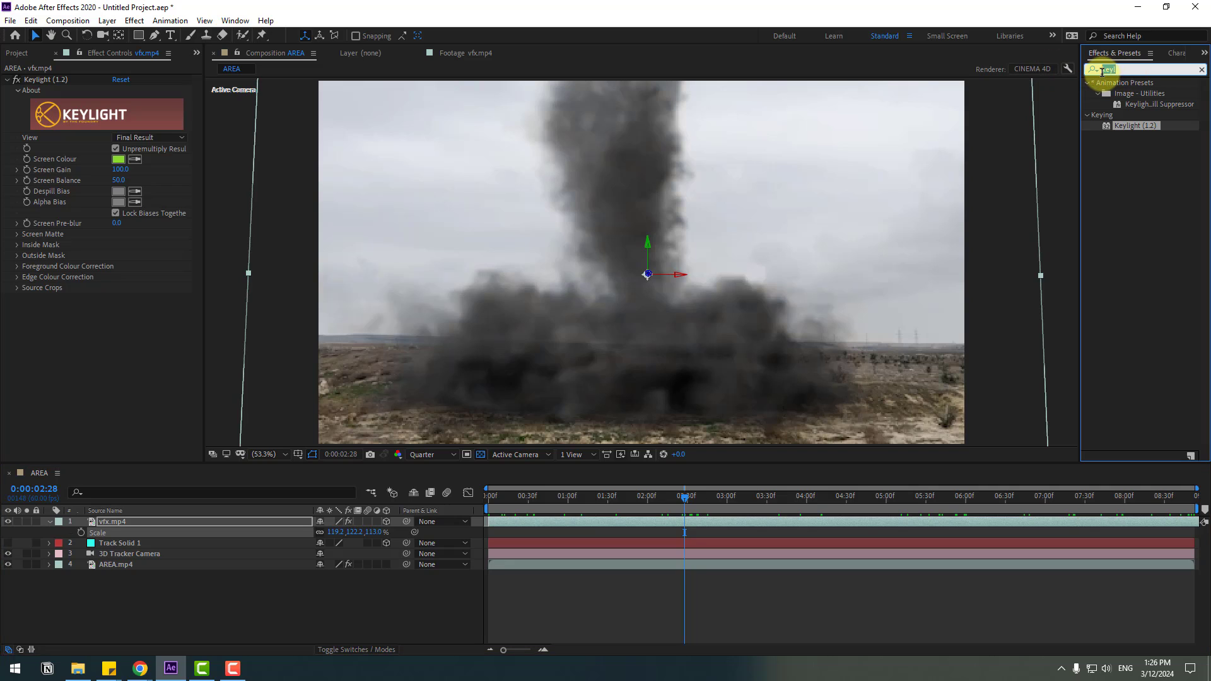
click(1102, 71)
- Apply Hue/Saturation to vfx.mp4 and colorize it with hue 41° and saturation 16
text(hue)
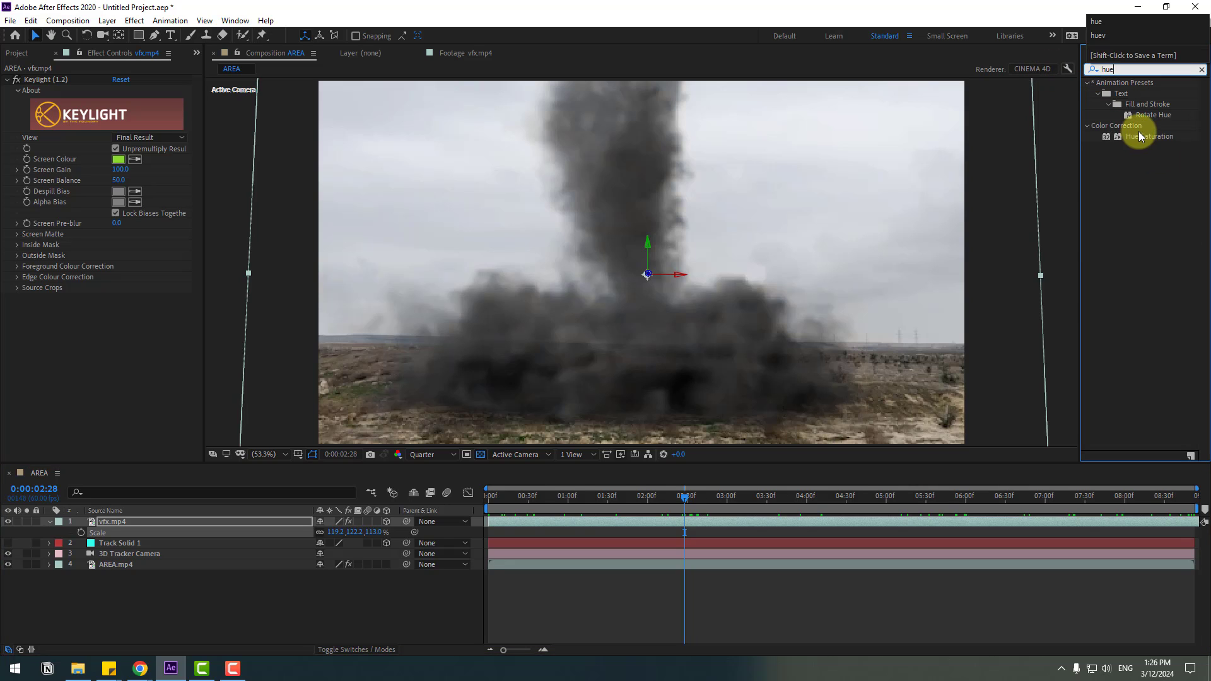
drag(1140, 136, 98, 533)
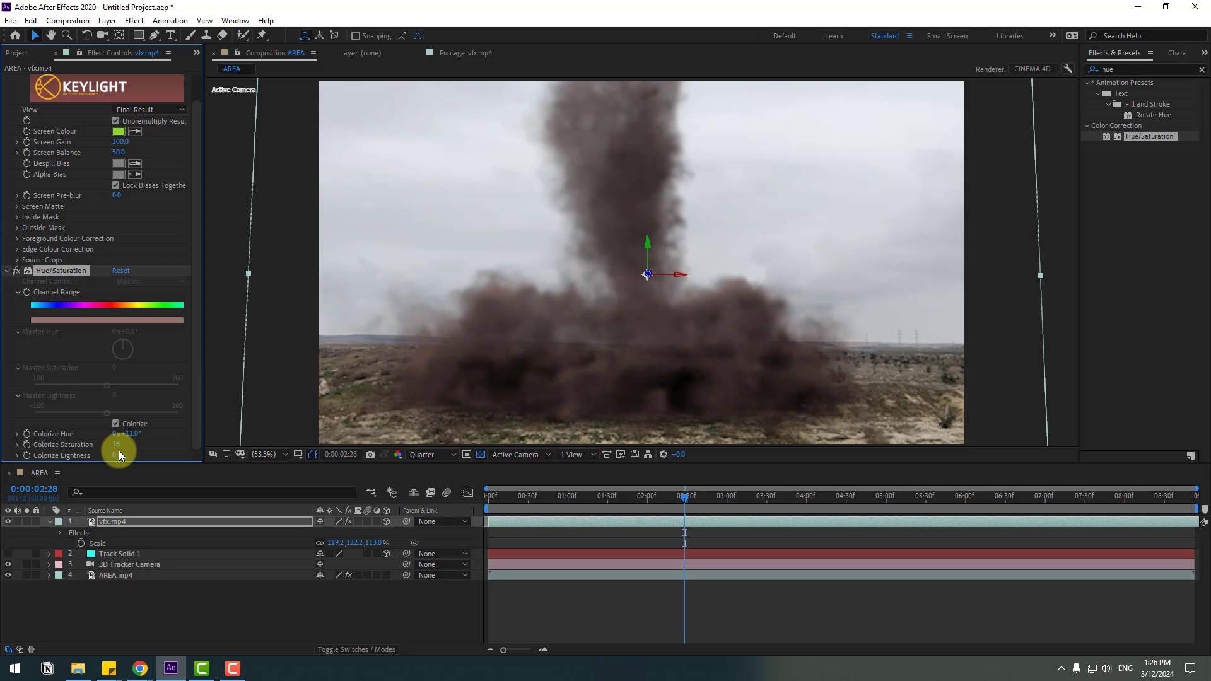
drag(129, 434, 144, 433)
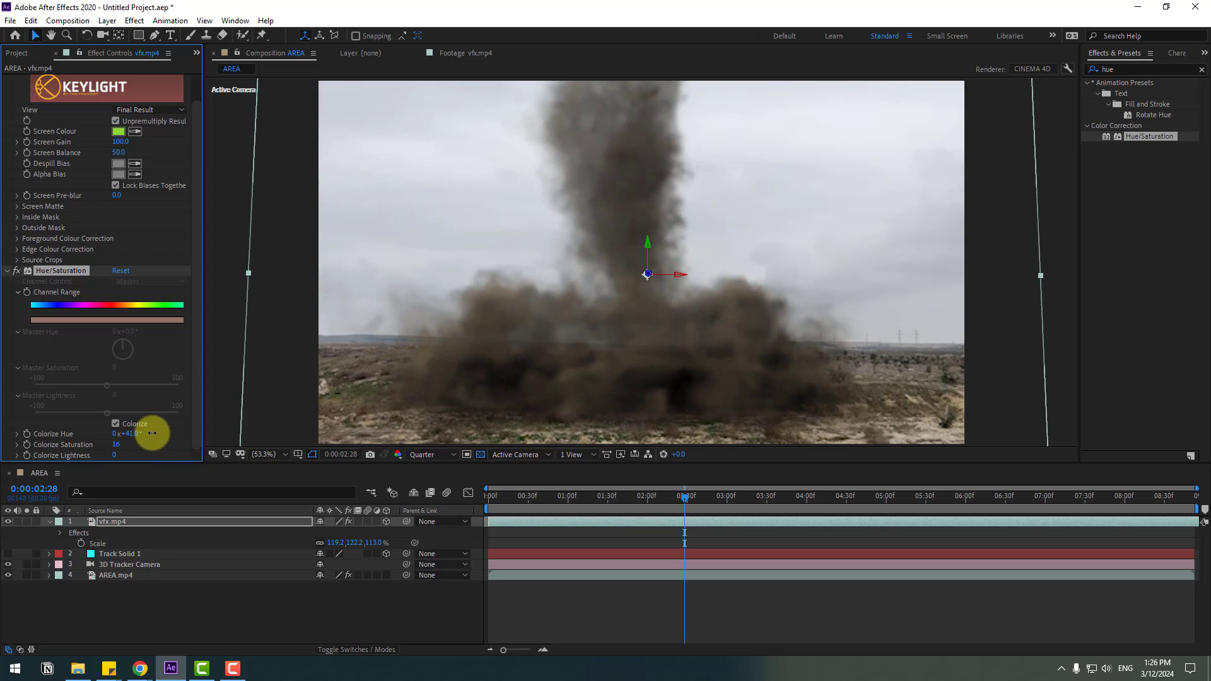
drag(554, 497, 636, 498)
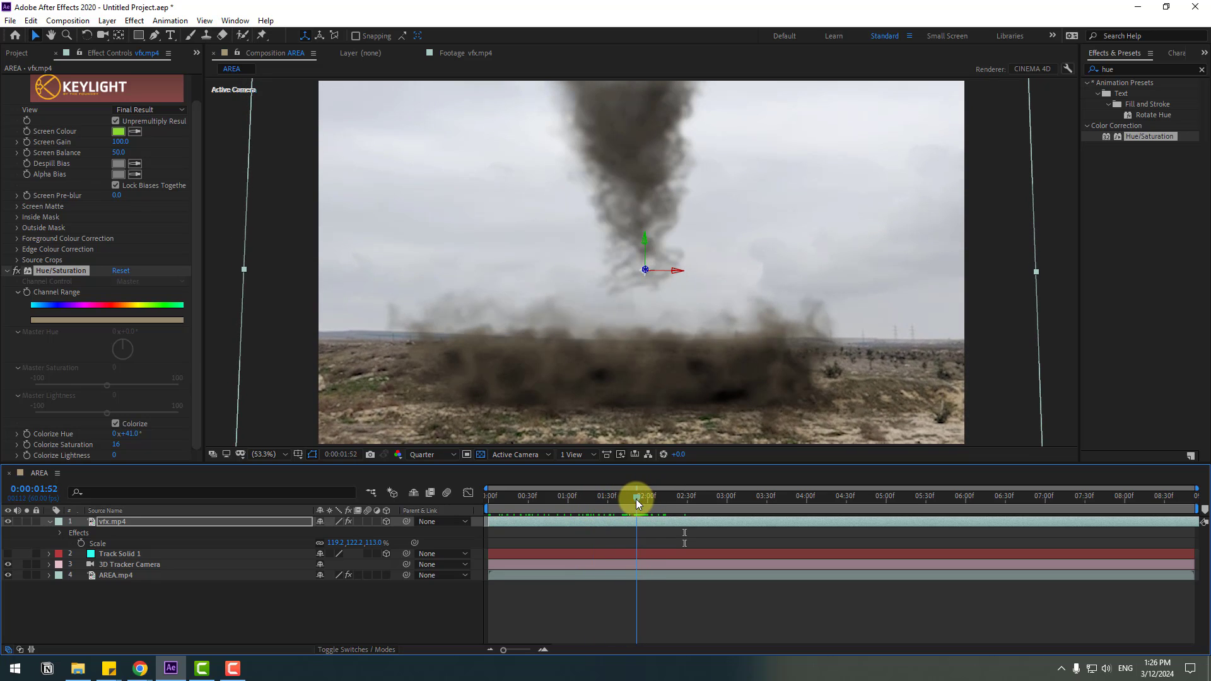
- Shift the smoke layer's timing, end the work area earlier, and bring up Trim Comp to Work Area
drag(489, 523, 1102, 487)
drag(1197, 508, 1142, 511)
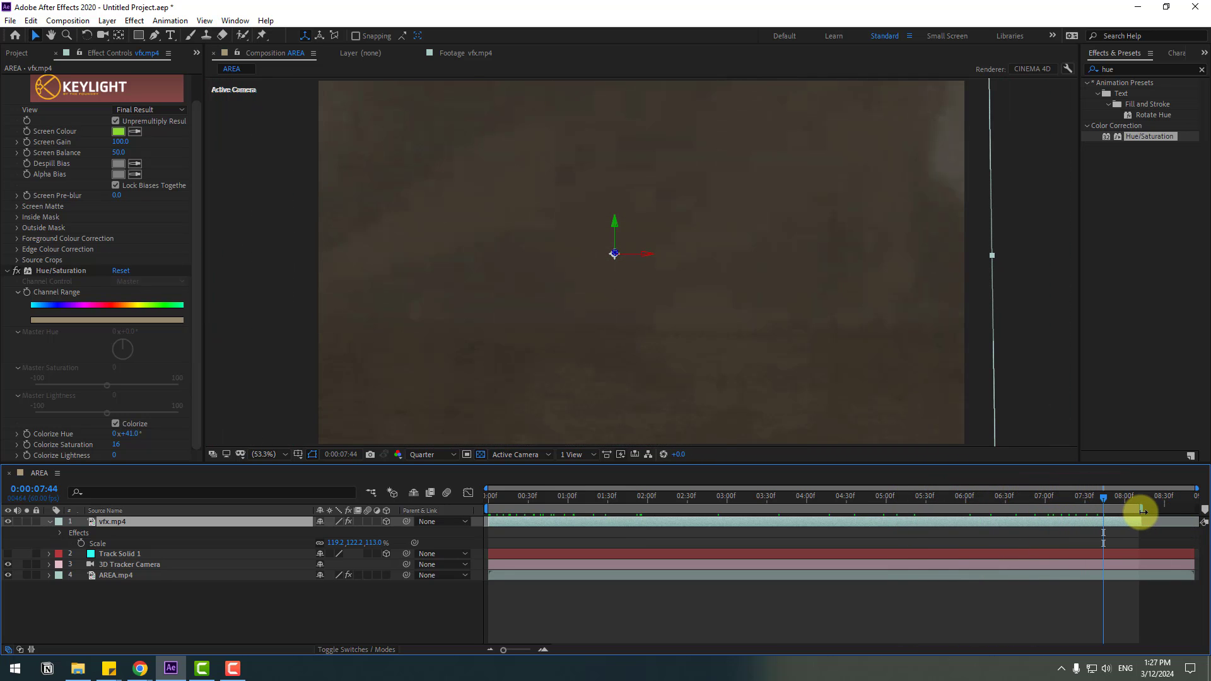
right_click(1127, 509)
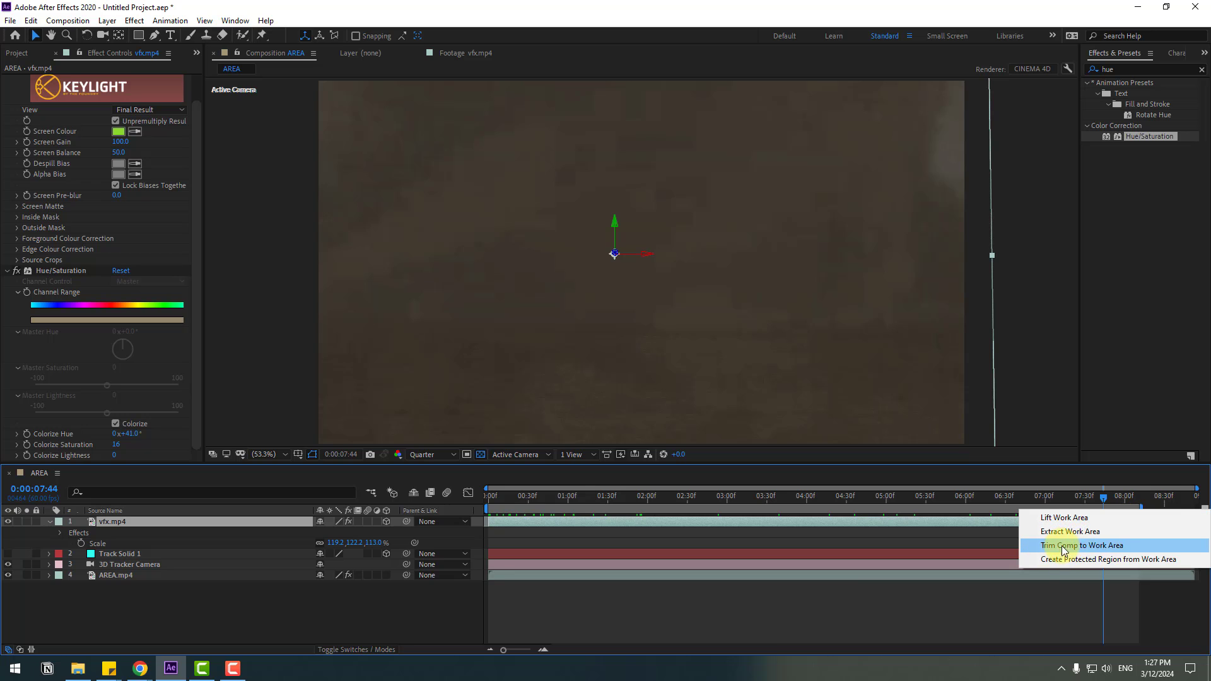
- Trim the AREA composition to its roughly eight-second work area and preview the brown smoke composite
click(1104, 552)
click(498, 494)
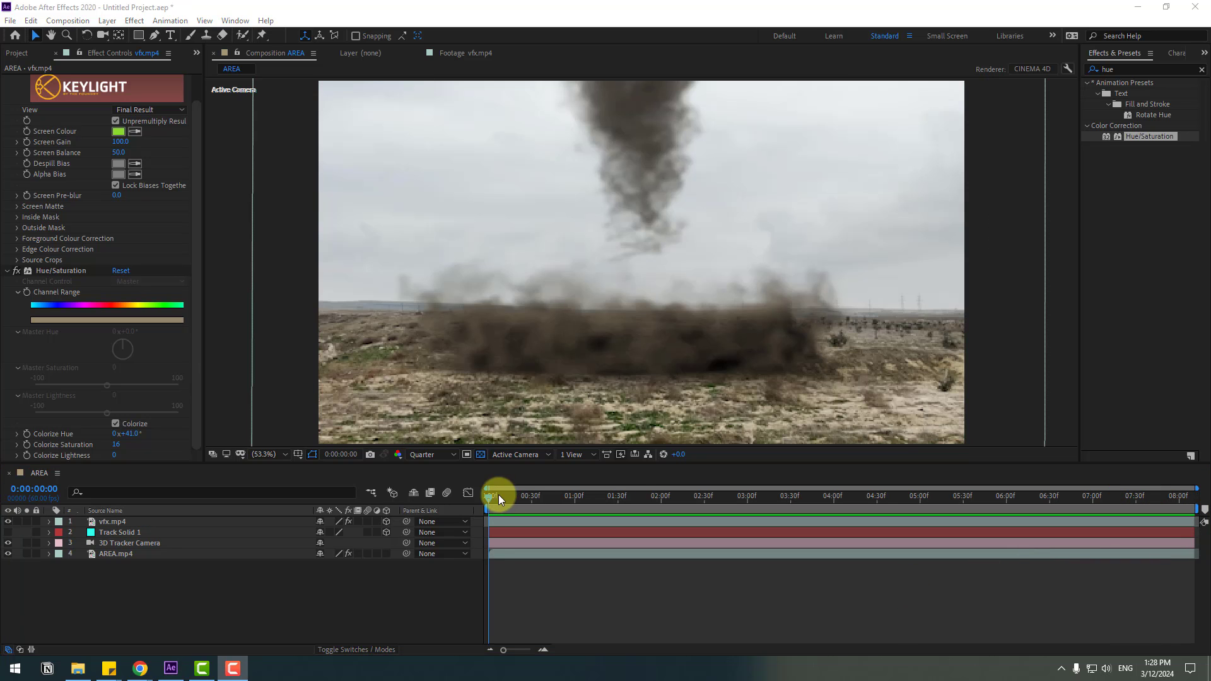
key(space)
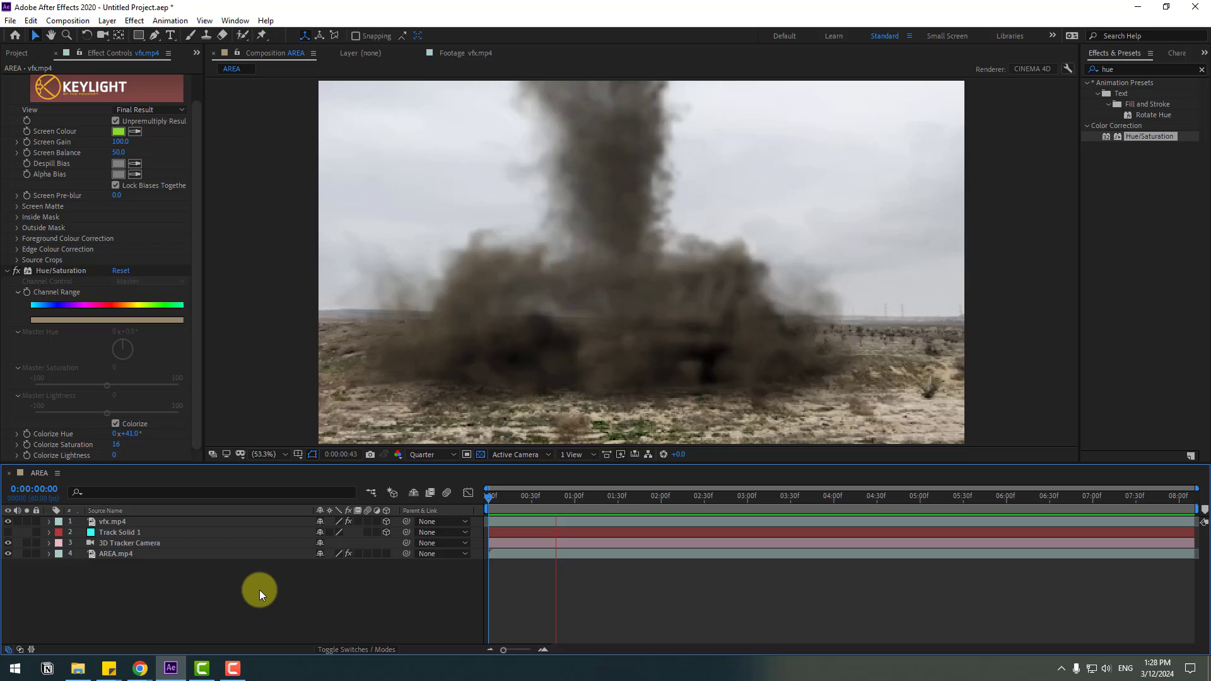